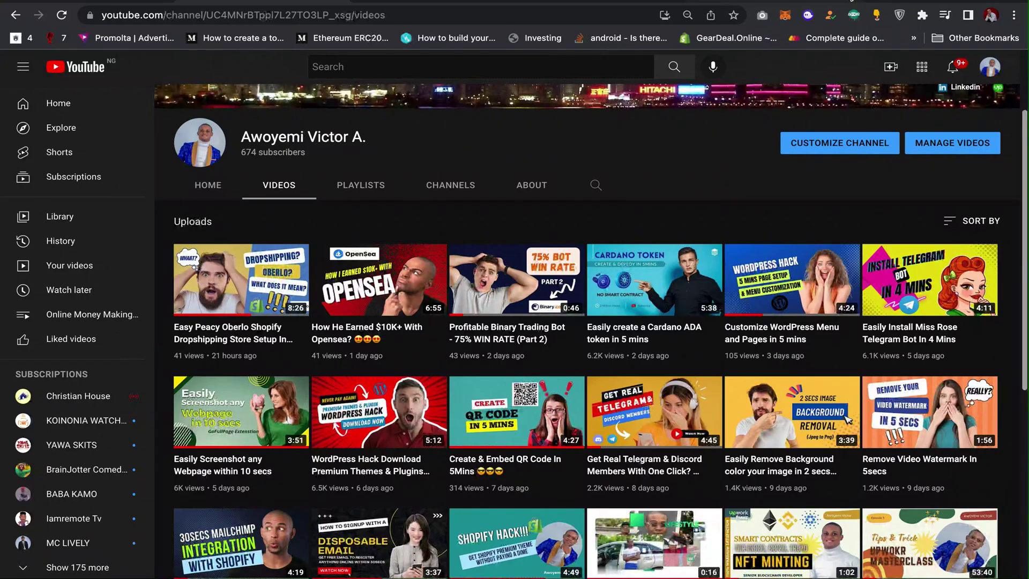
# Step: Open a new browser tab from the YouTube channel's Videos page
pyautogui.hotkey('ctrl', 't')
# Step: Load gmail.com in the new tab, then switch back to the Google Sites tab
pyautogui.write('gmail.com')
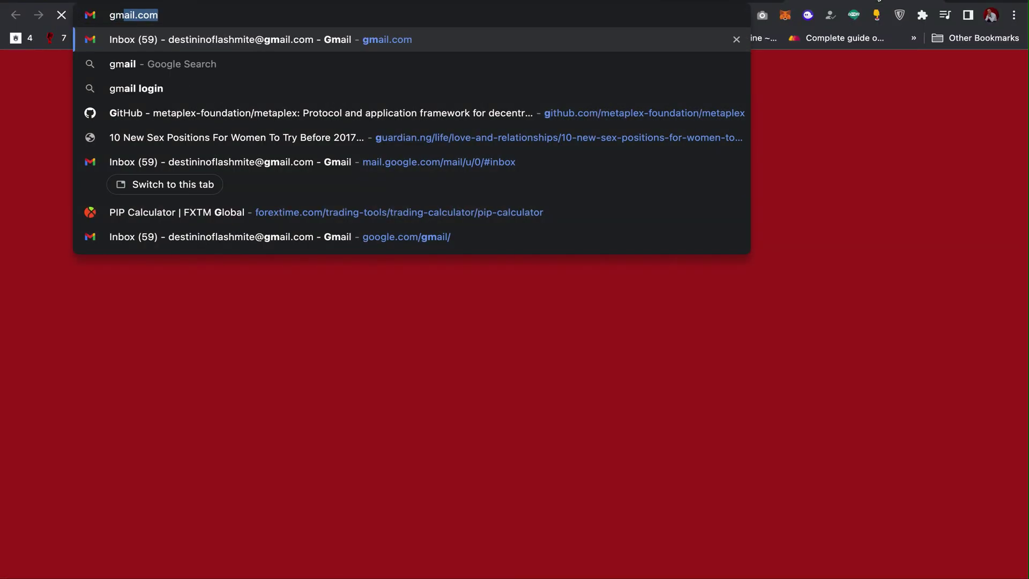
pyautogui.press('Return')
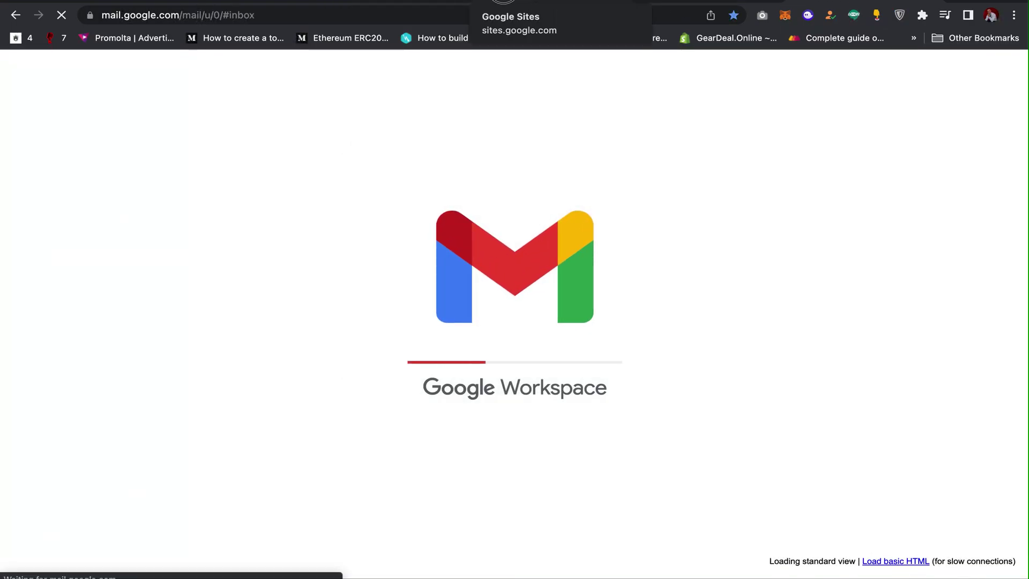
pyautogui.click(541, 2)
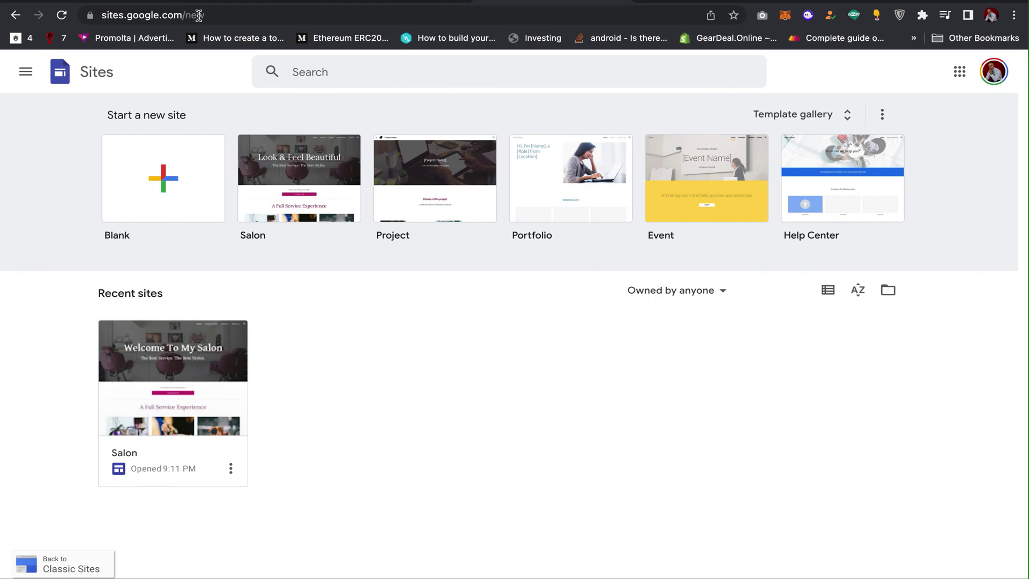
# Step: Open the full template gallery and scroll down to the Small business templates
pyautogui.click(788, 114)
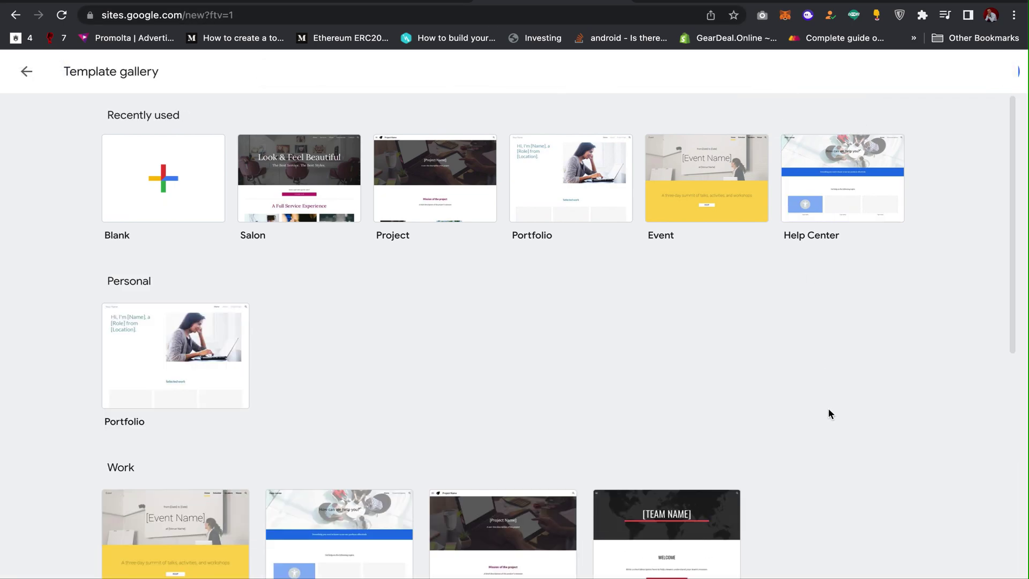
pyautogui.scroll(-3, 829, 409)
pyautogui.scroll(-1, 828, 414)
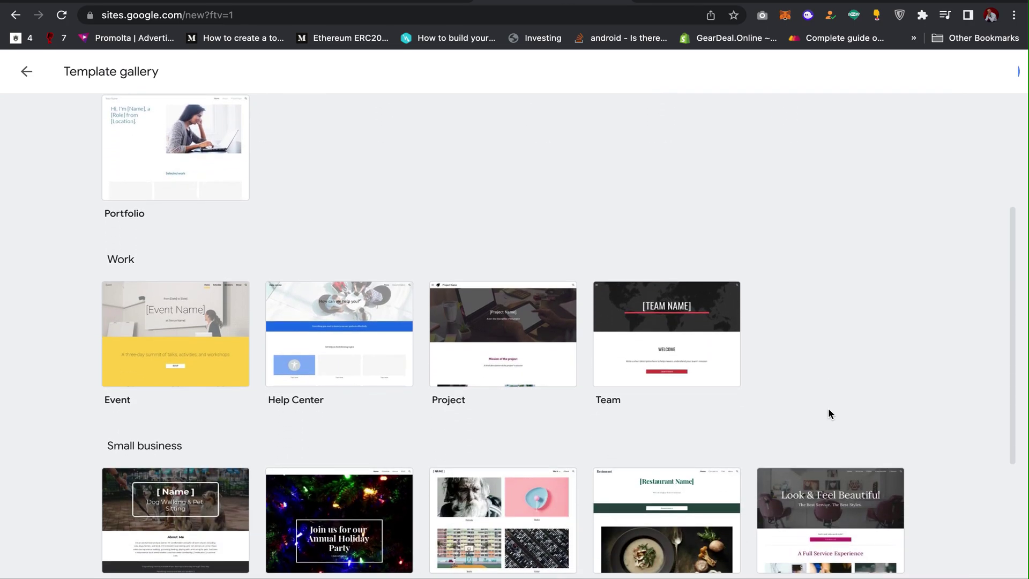
pyautogui.scroll(-4, 829, 413)
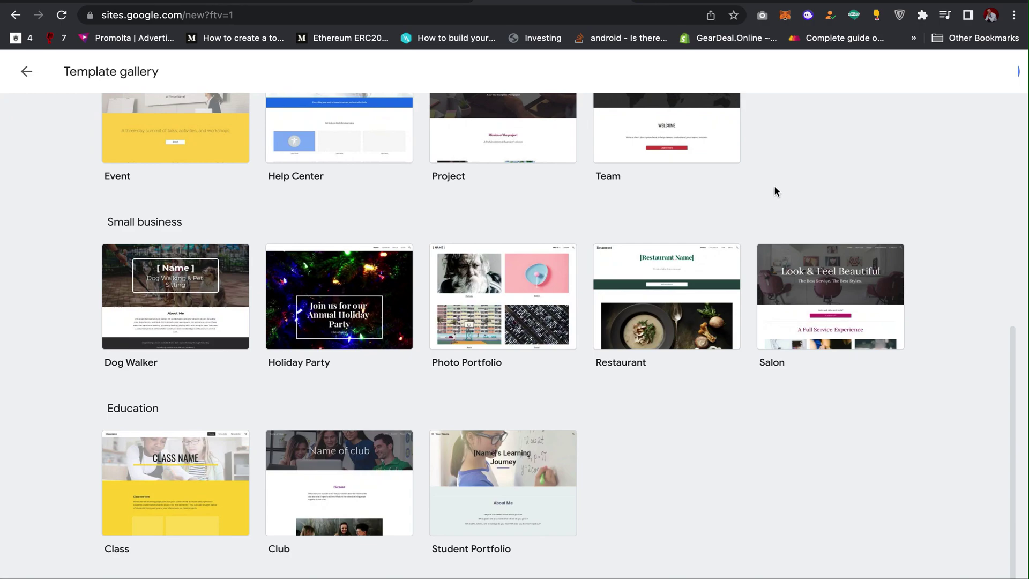
# Step: Start a Restaurant-template site titled 'Victoria's Restaurant', with the title box widened to one line
pyautogui.click(653, 301)
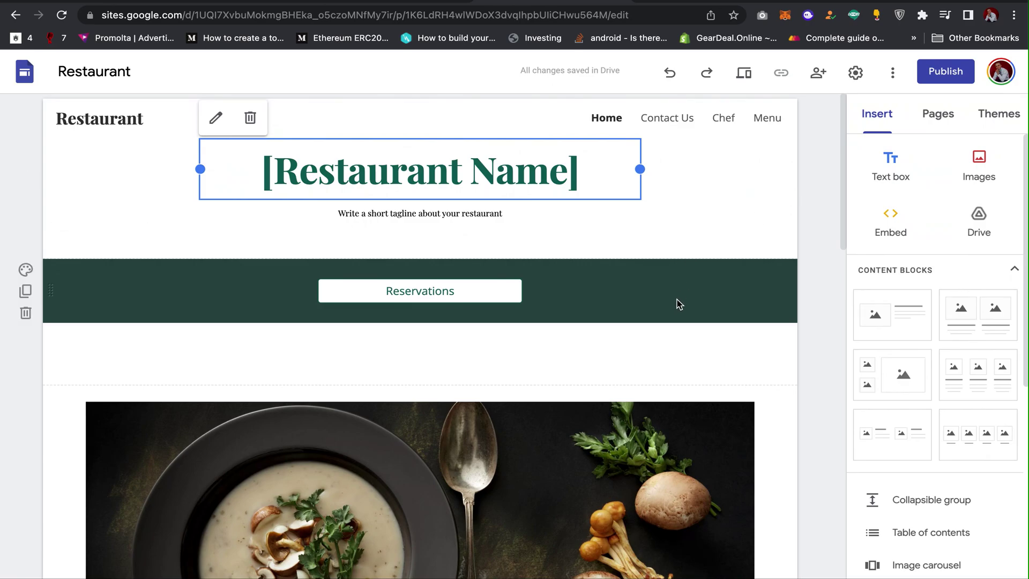
pyautogui.tripleClick(544, 173)
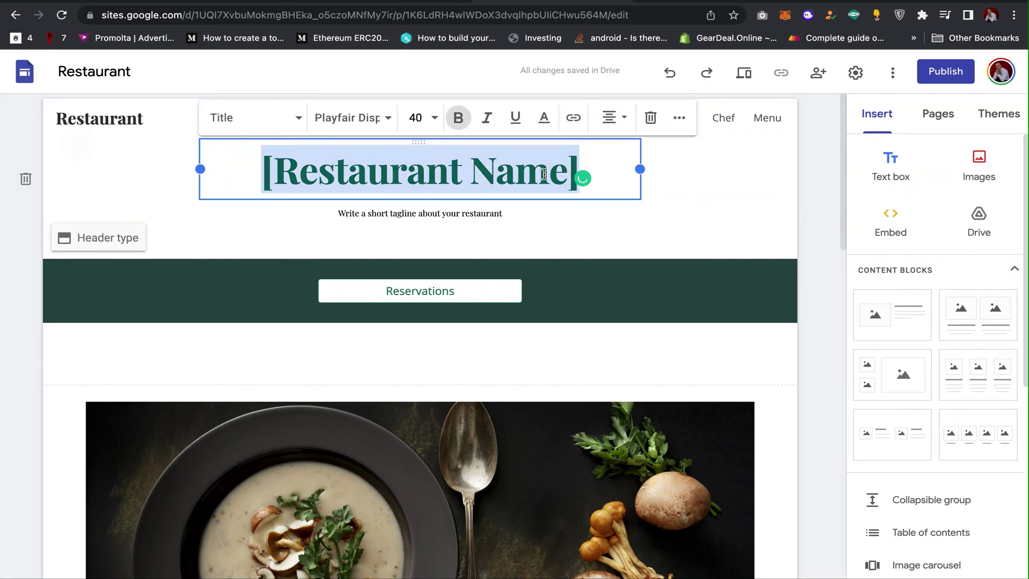
pyautogui.write('Vico')
pyautogui.press('BackSpace')
pyautogui.write('toris')
pyautogui.press('BackSpace')
pyautogui.write("a's REst")
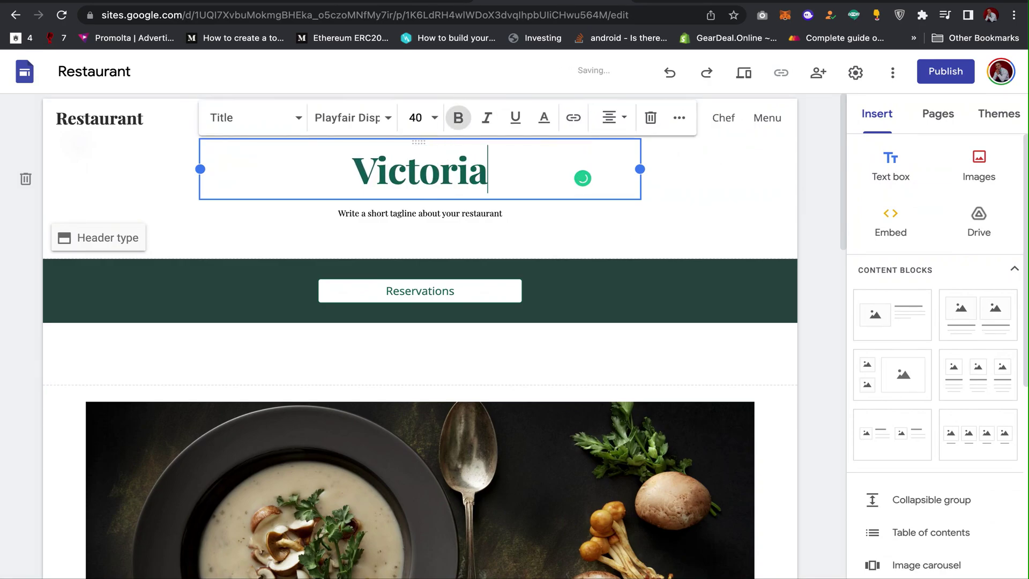
pyautogui.press('BackSpace')
pyautogui.press('BackSpace')
pyautogui.write('estaurant')
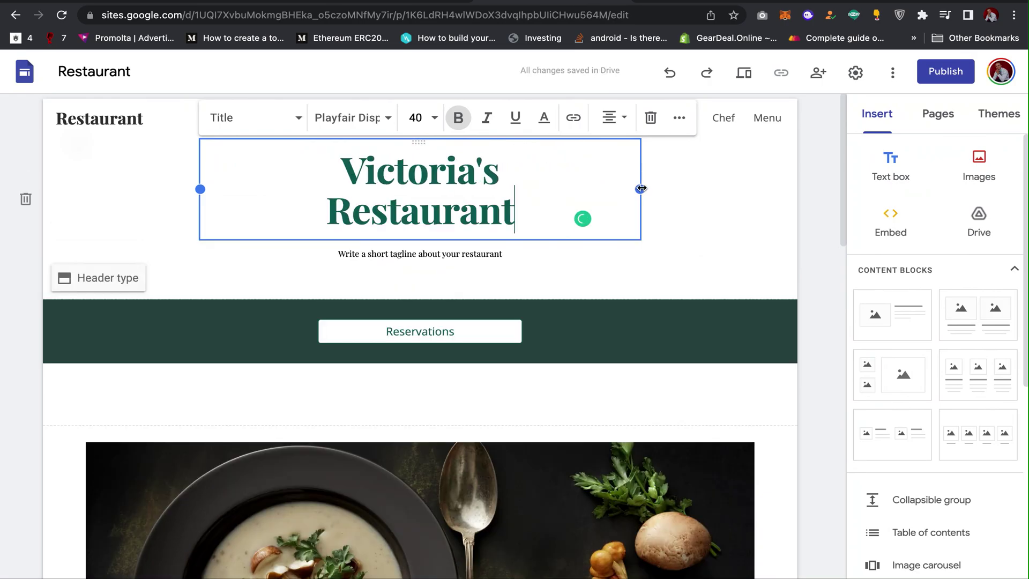
pyautogui.moveTo(640, 188); pyautogui.dragTo(712, 183)
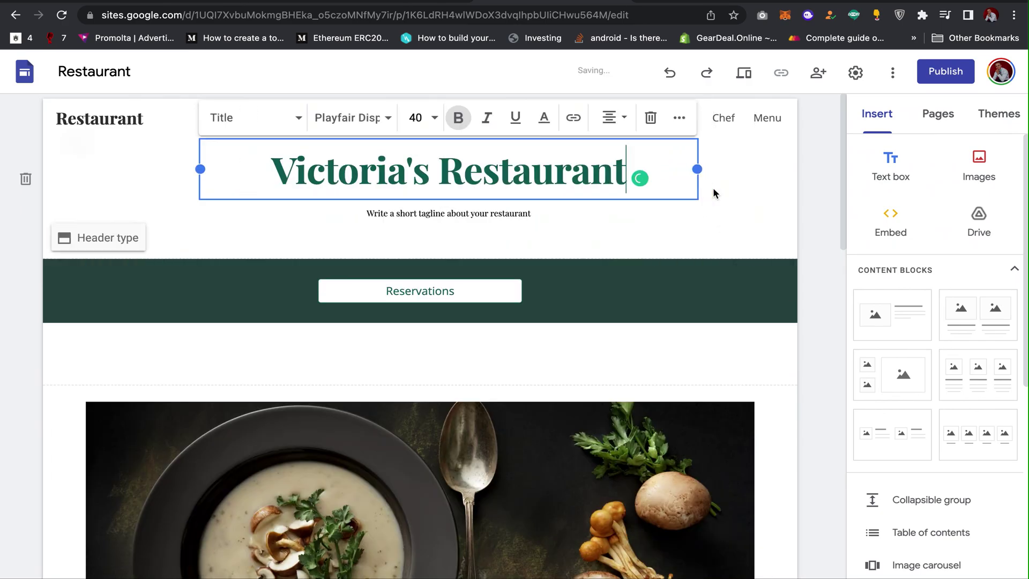
# Step: Replace the tagline with 'We offer the best and tasteful food'
pyautogui.tripleClick(472, 219)
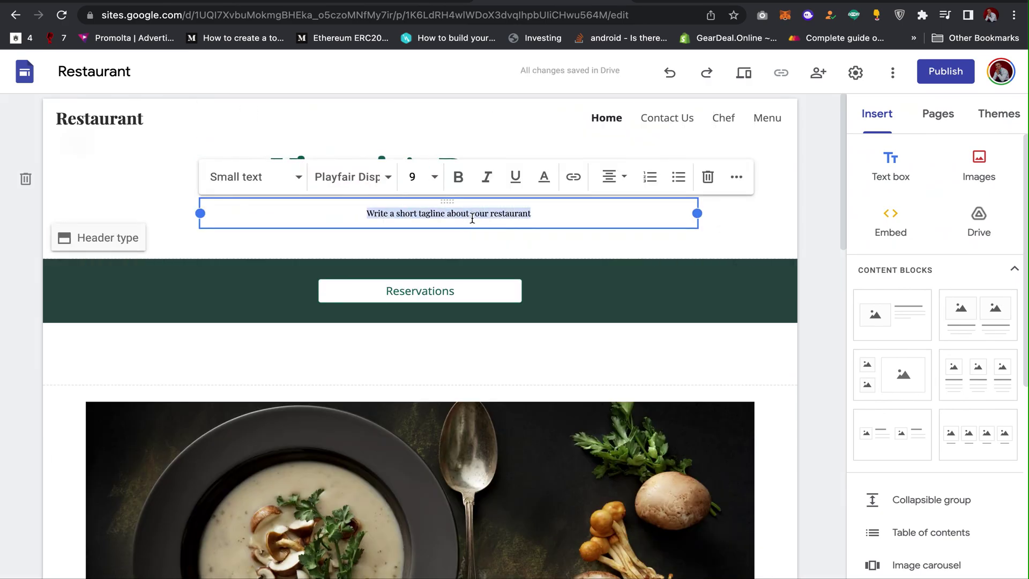
pyautogui.write('We offer the be')
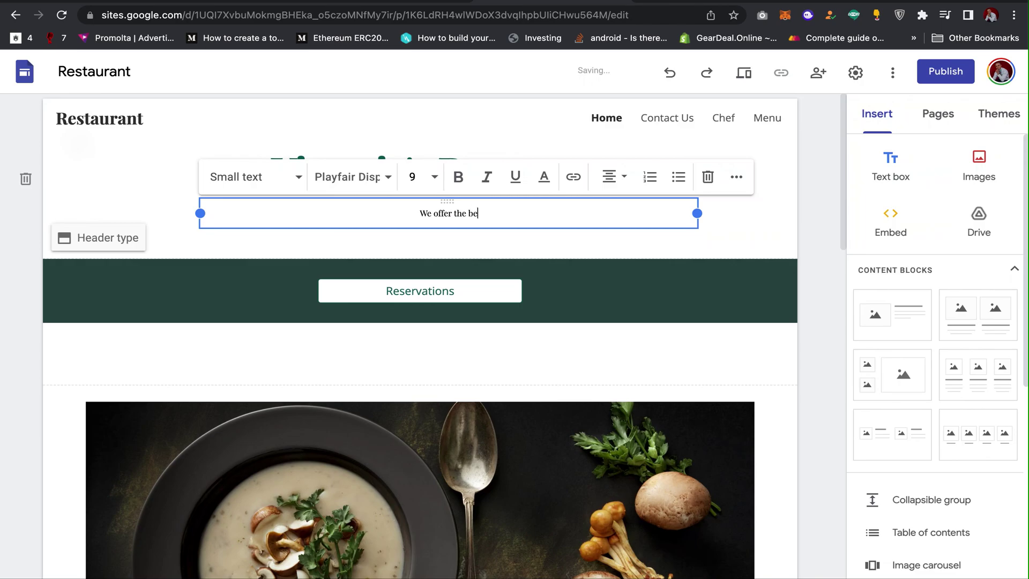
pyautogui.write('st and tasteful g')
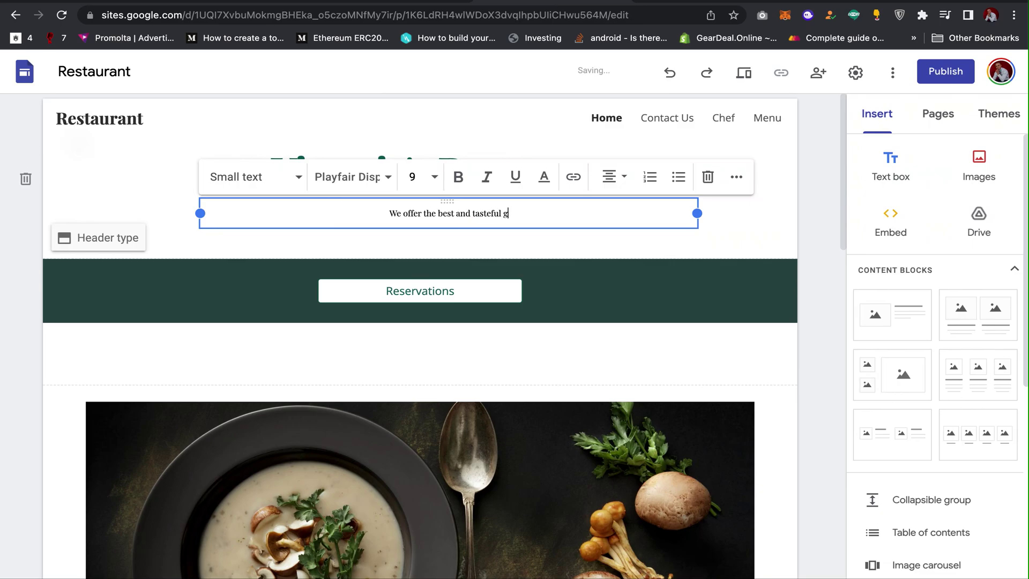
pyautogui.press('BackSpace')
pyautogui.write('food')
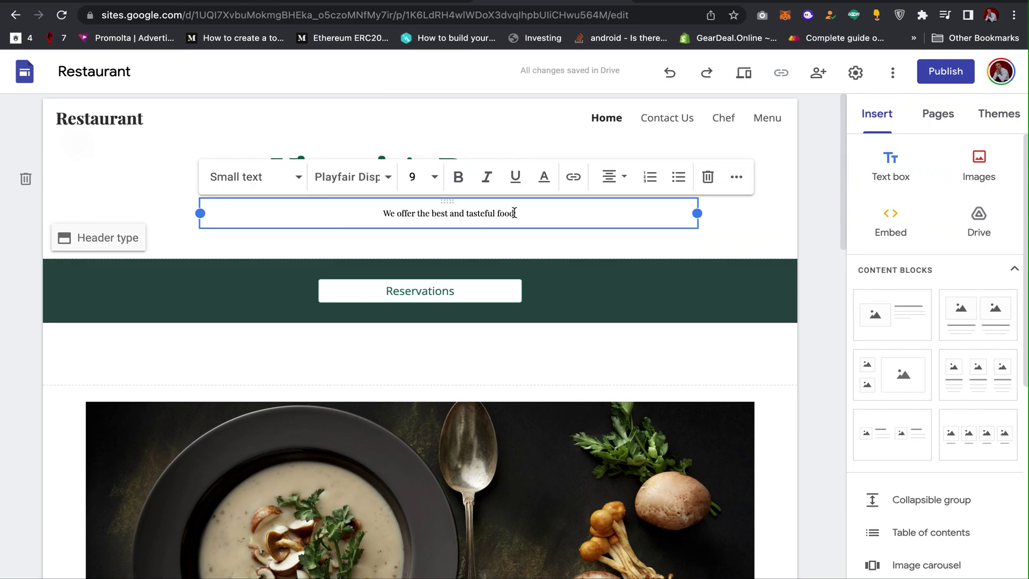
# Step: Make the tagline italic, underlined and dark teal
pyautogui.moveTo(523, 212); pyautogui.dragTo(335, 213)
pyautogui.click(482, 181)
pyautogui.click(522, 182)
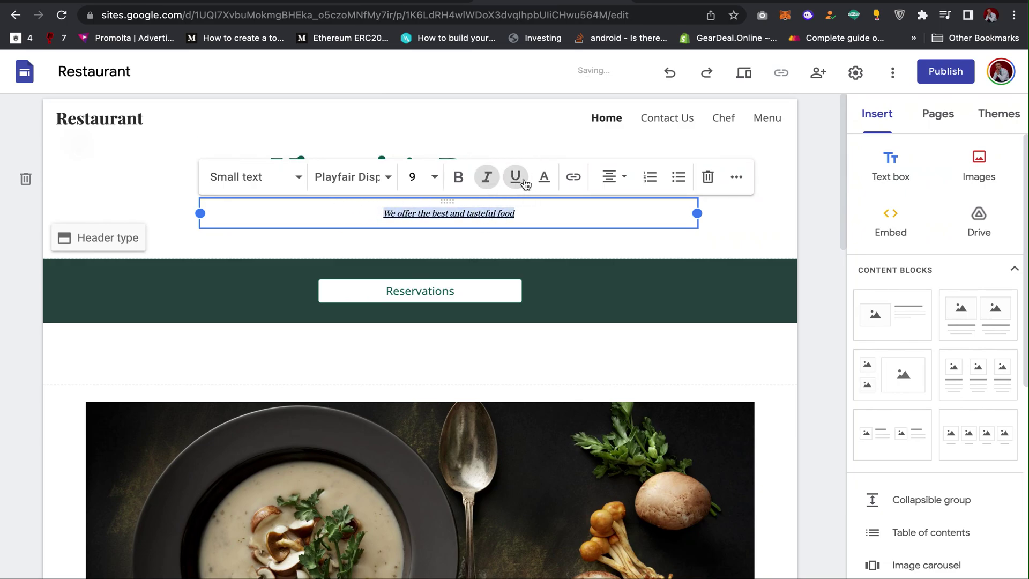
pyautogui.click(543, 179)
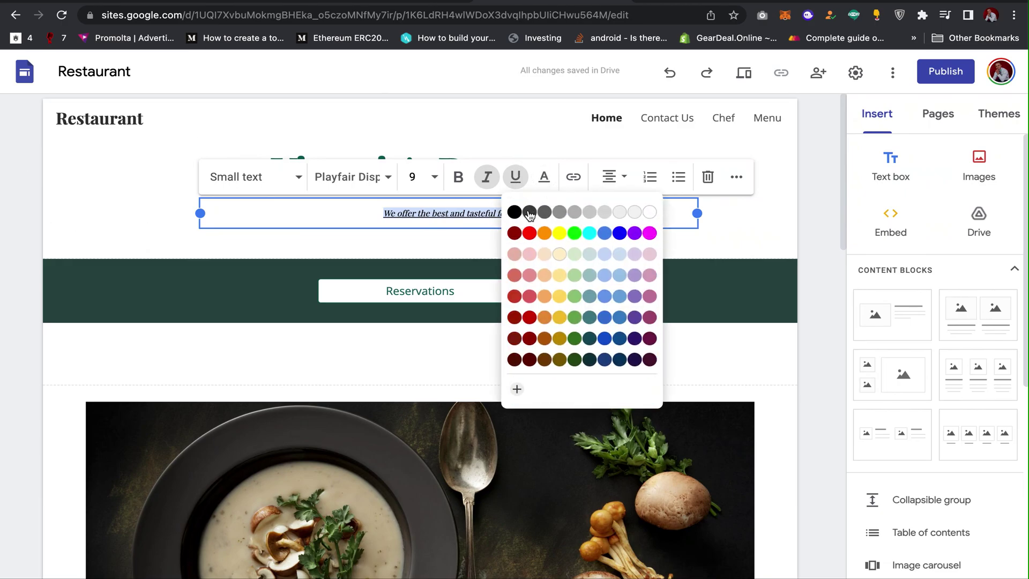
pyautogui.click(514, 233)
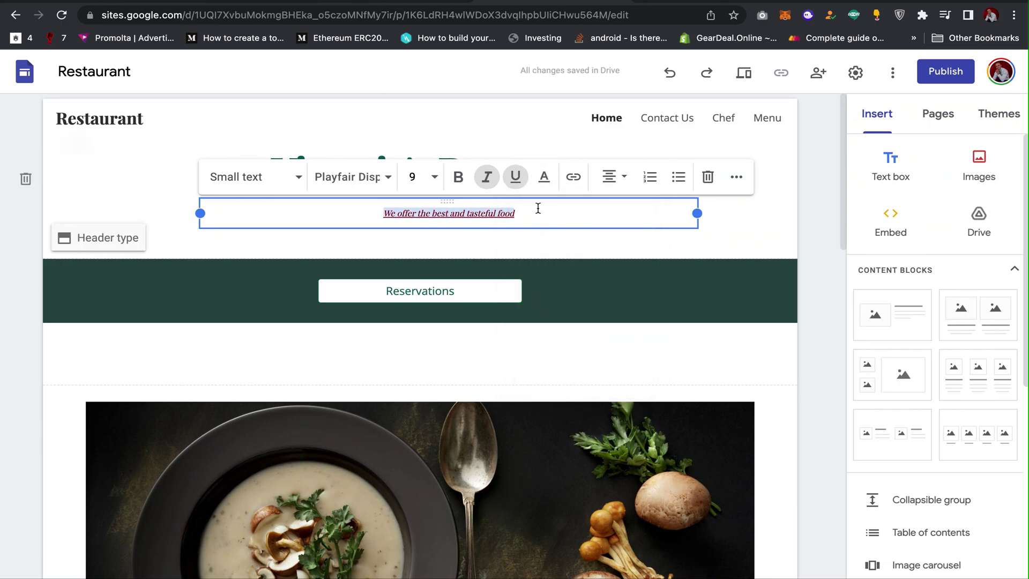
pyautogui.click(543, 179)
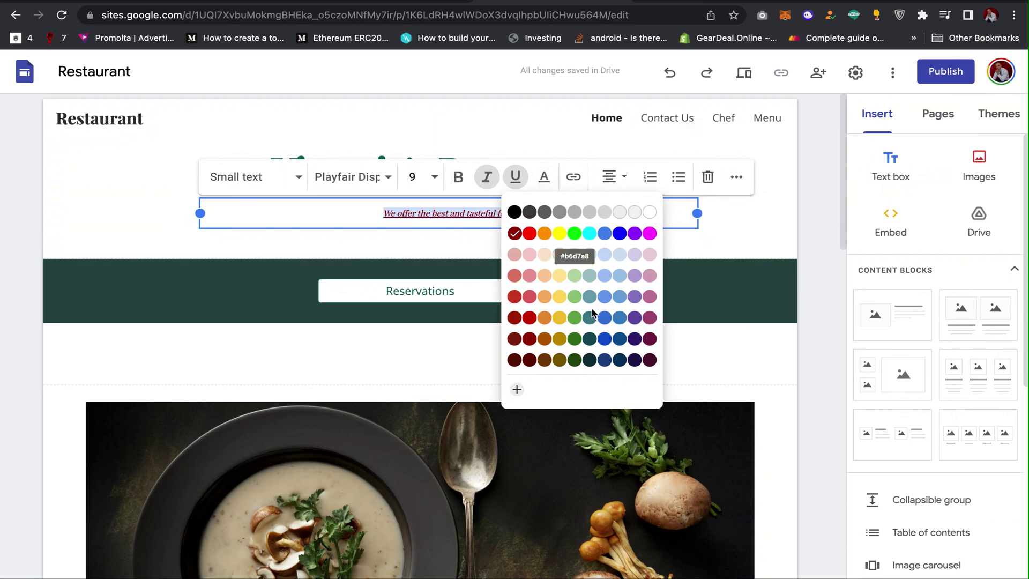
pyautogui.click(589, 338)
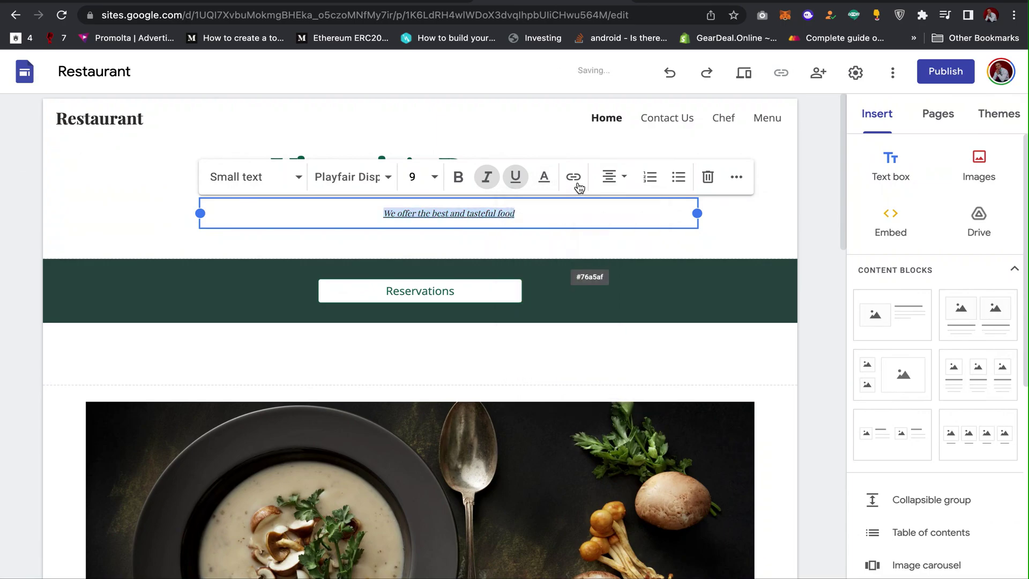
pyautogui.click(538, 214)
pyautogui.click(290, 184)
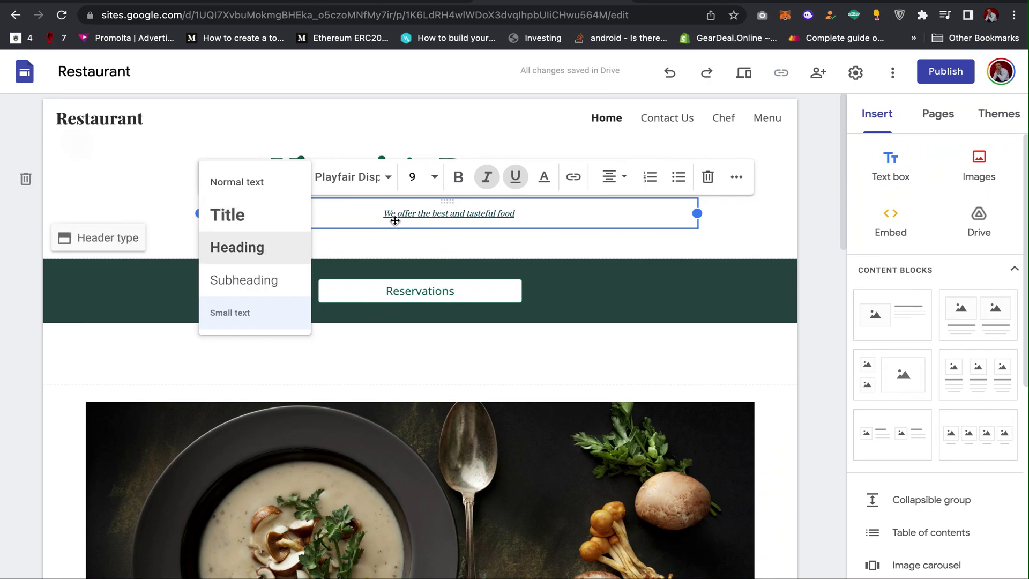
# Step: Scroll to the soup image and try its crop and option controls, leaving it unchanged
pyautogui.click(641, 378)
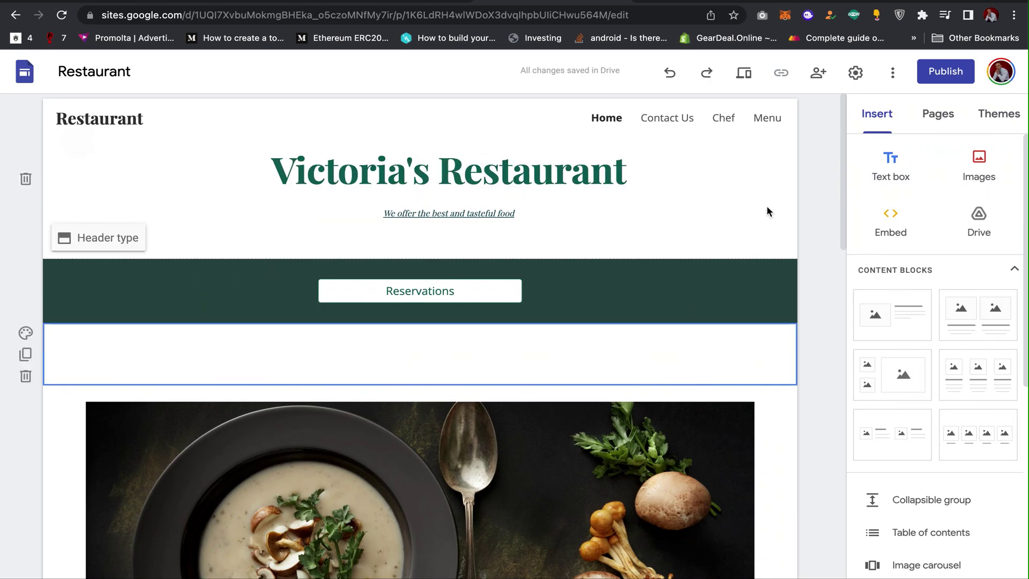
pyautogui.scroll(-2, 767, 205)
pyautogui.scroll(-4, 767, 209)
pyautogui.click(595, 208)
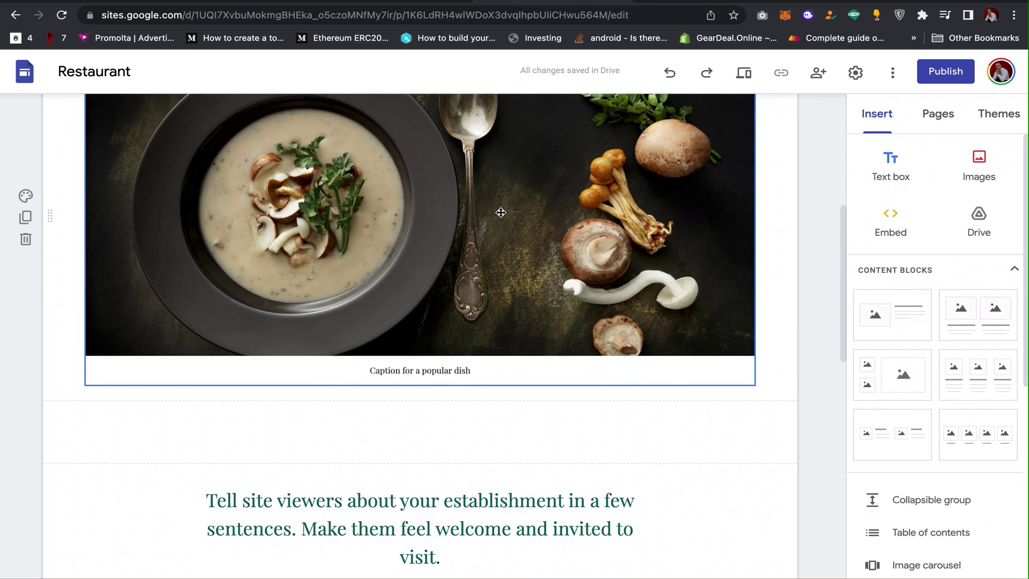
pyautogui.doubleClick(403, 193)
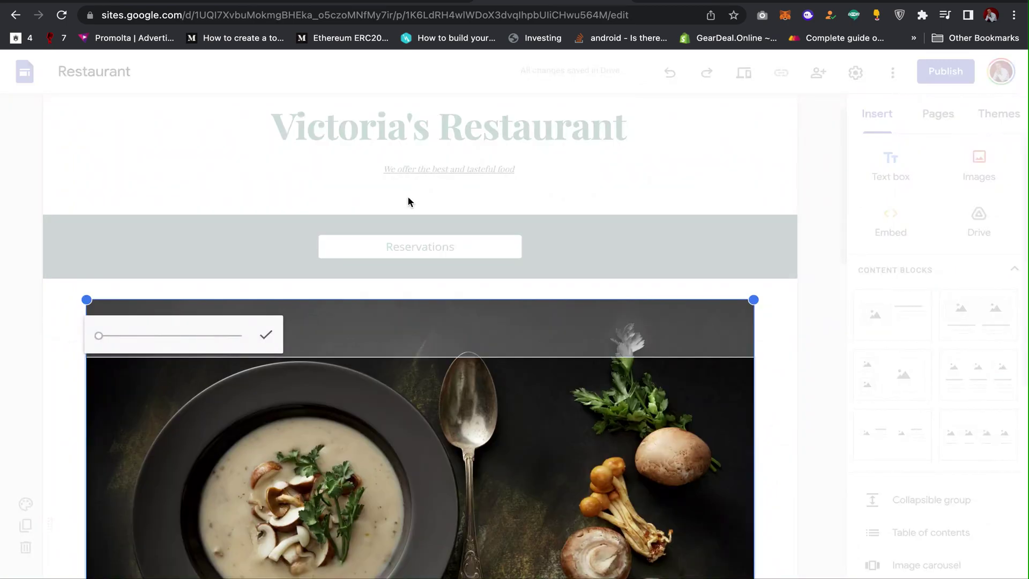
pyautogui.click(544, 210)
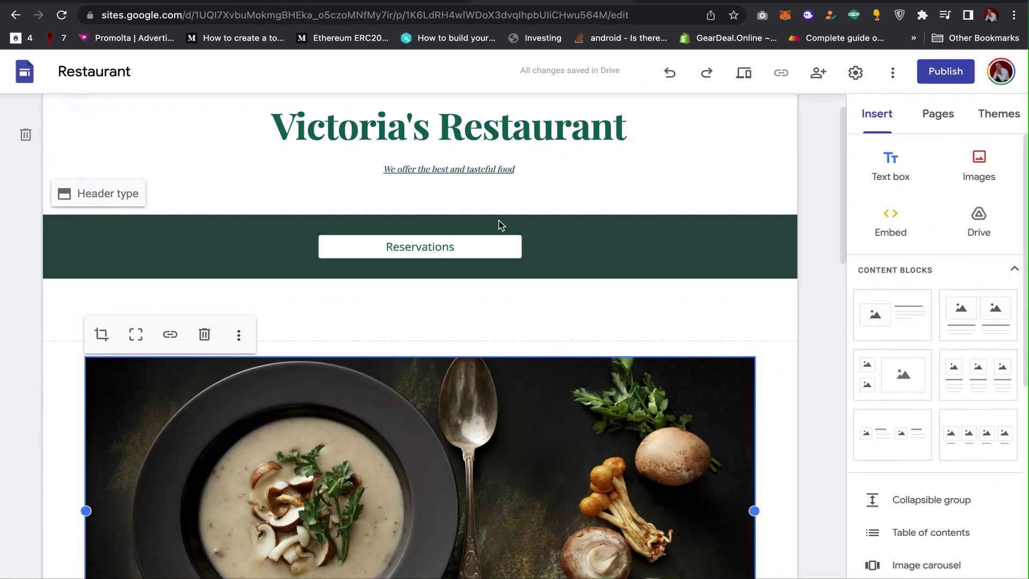
pyautogui.click(239, 334)
pyautogui.moveTo(229, 344)
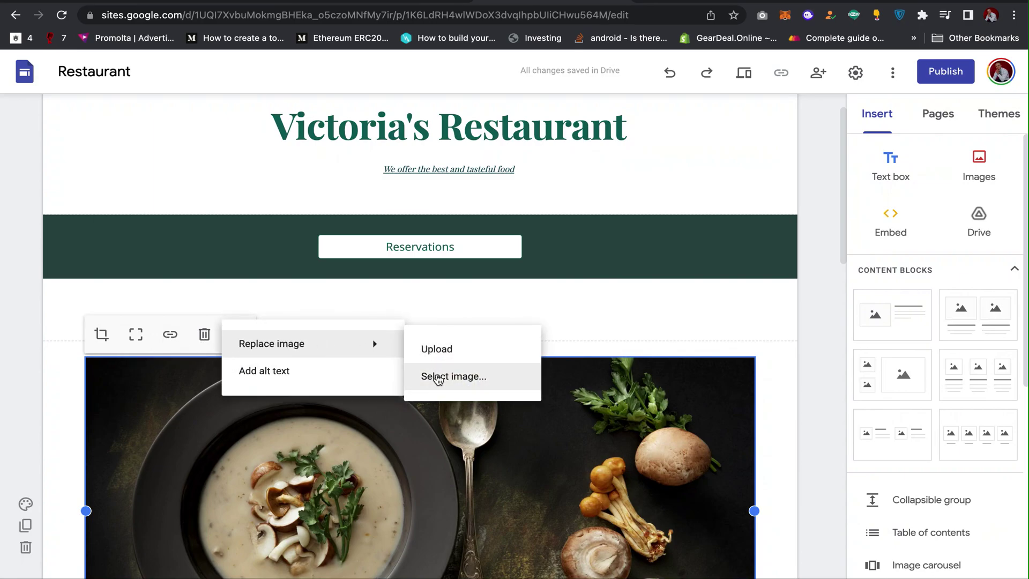
pyautogui.click(584, 326)
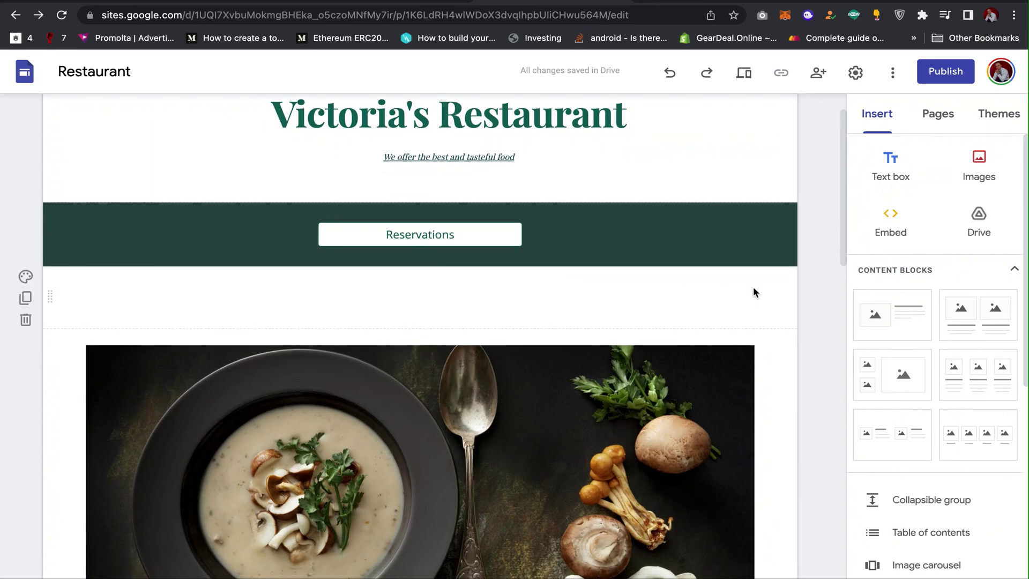
# Step: Place an embed in the blank section below the soup image
pyautogui.scroll(-7, 754, 286)
pyautogui.moveTo(886, 209); pyautogui.dragTo(444, 338)
pyautogui.click(890, 219)
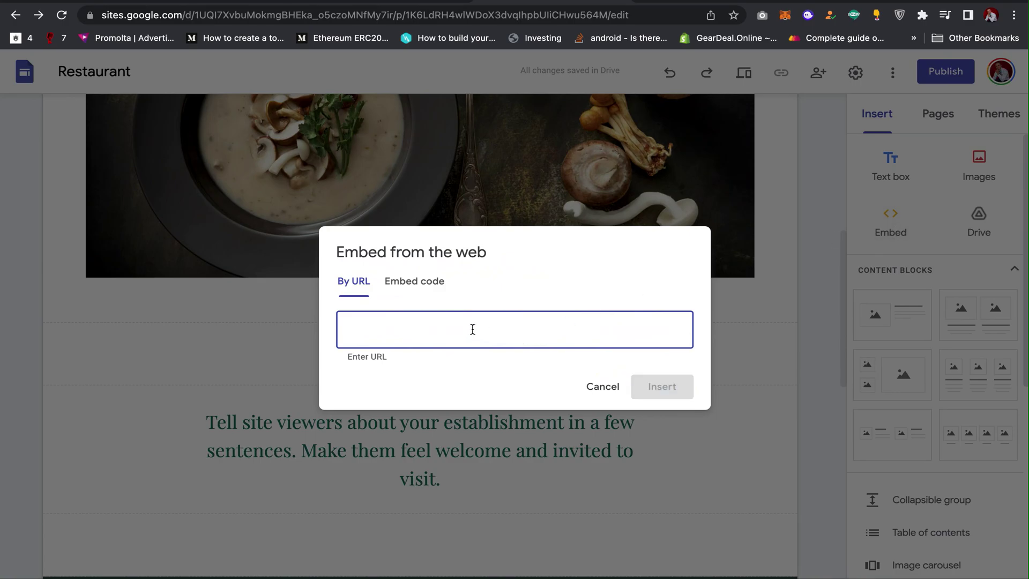
# Step: Switch to the Embed code tab, then cancel the embed without inserting anything
pyautogui.click(413, 282)
pyautogui.click(615, 408)
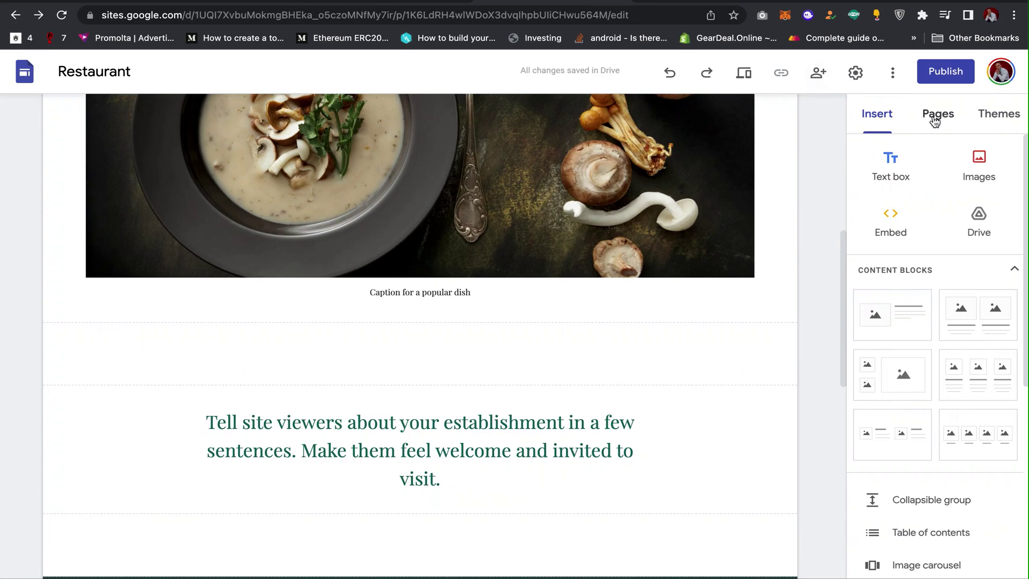
# Step: Create a new page named 'Testimonials'
pyautogui.click(934, 120)
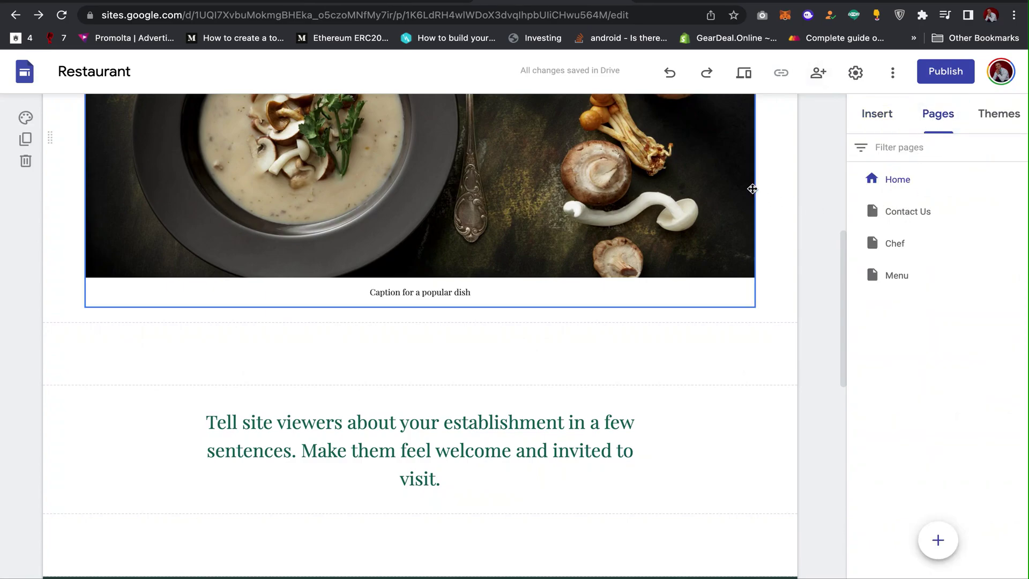
pyautogui.scroll(5, 752, 190)
pyautogui.scroll(1, 754, 196)
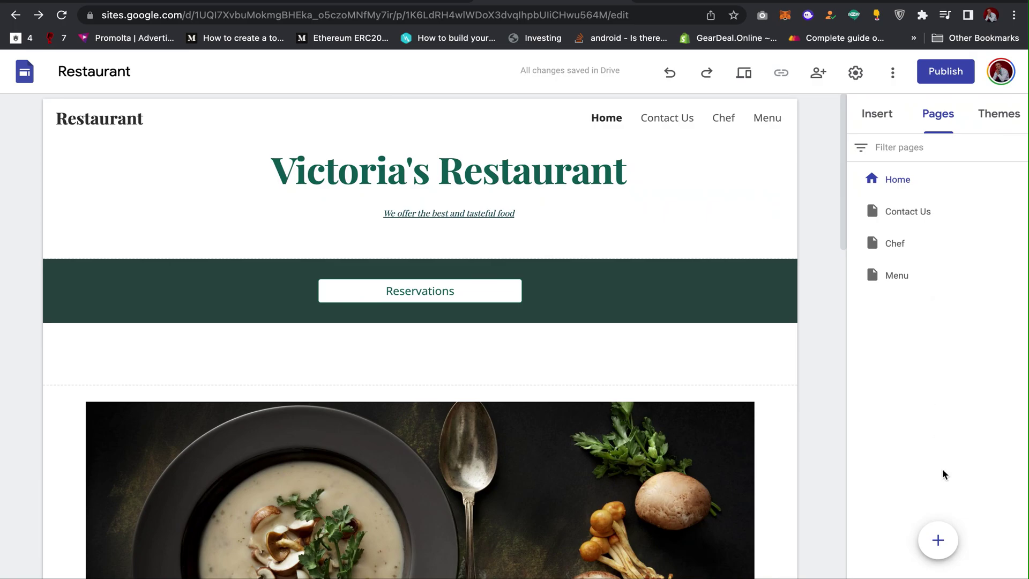
pyautogui.moveTo(940, 549)
pyautogui.click(938, 541)
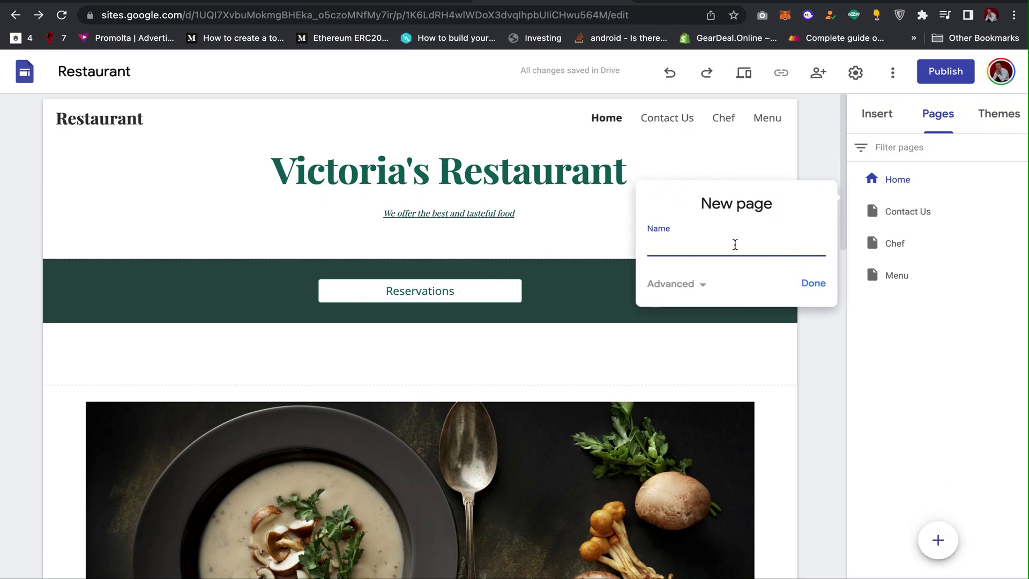
pyautogui.write('Testimonials')
pyautogui.click(811, 283)
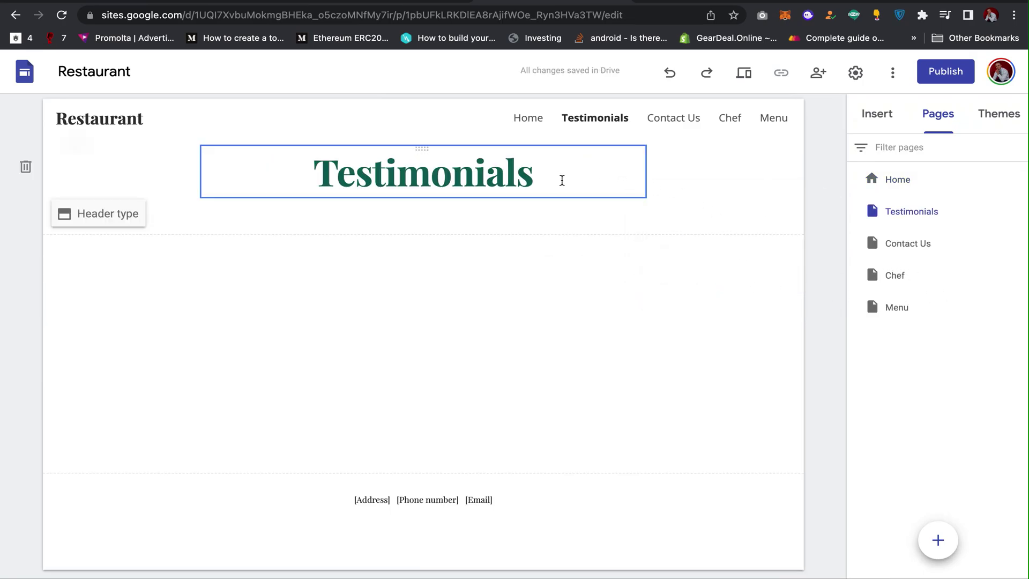
# Step: Add an image-and-text content block beneath the Testimonials title
pyautogui.click(885, 127)
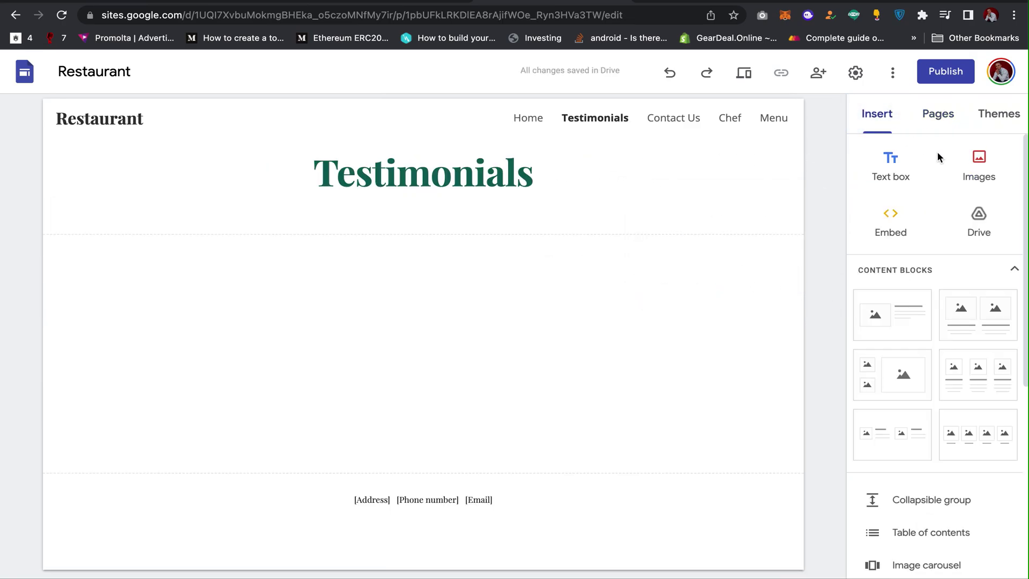
pyautogui.moveTo(885, 312); pyautogui.dragTo(535, 229)
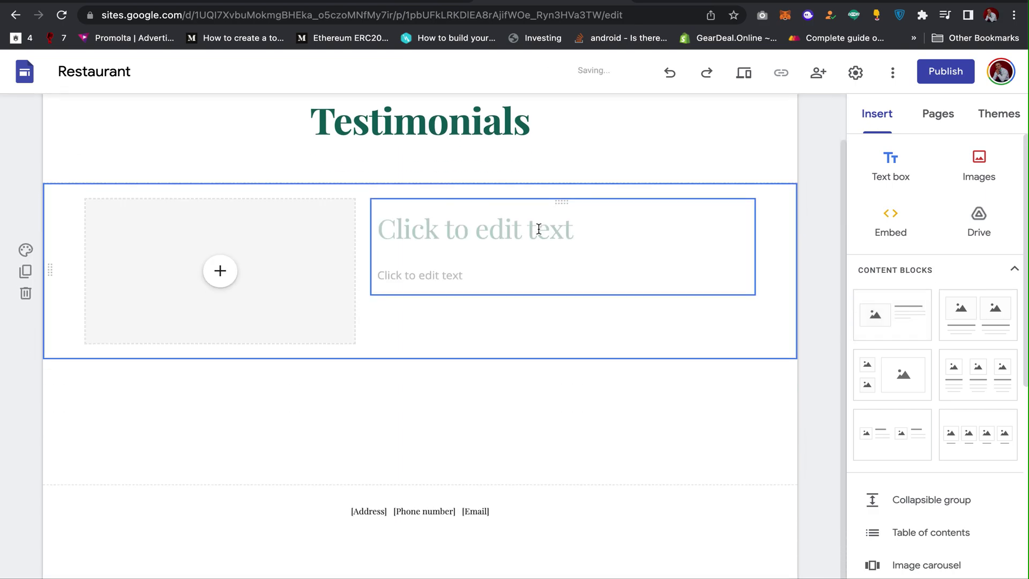
pyautogui.click(943, 125)
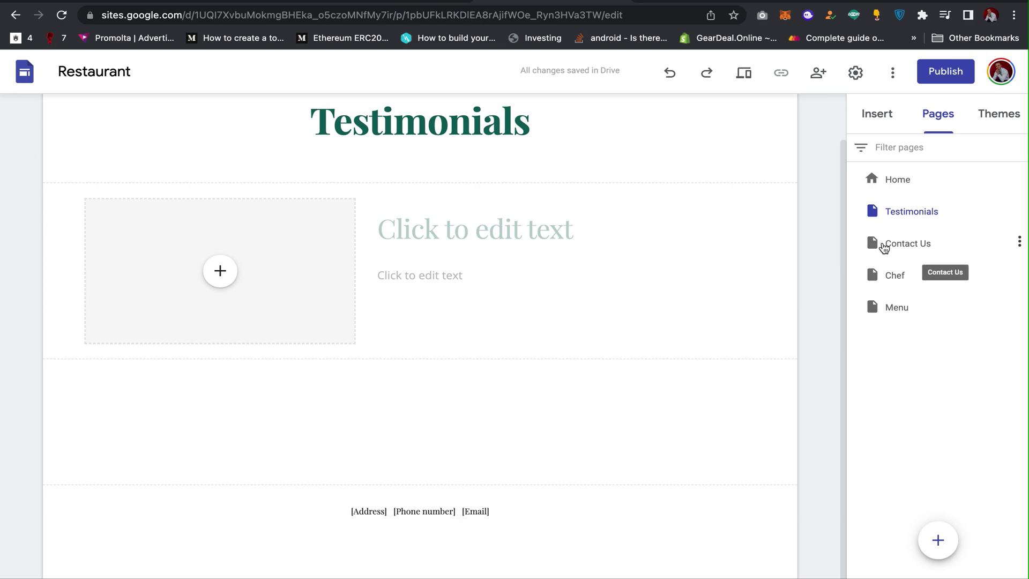
# Step: Reorder the pages so Menu sits directly under Home
pyautogui.moveTo(883, 246); pyautogui.dragTo(908, 243)
pyautogui.click(913, 241)
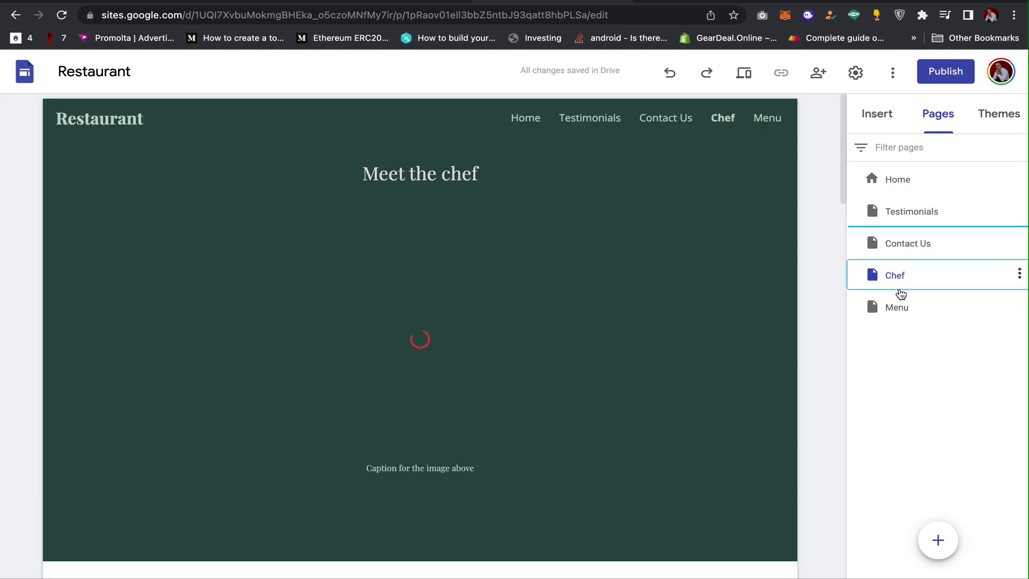
pyautogui.moveTo(902, 316); pyautogui.dragTo(887, 199)
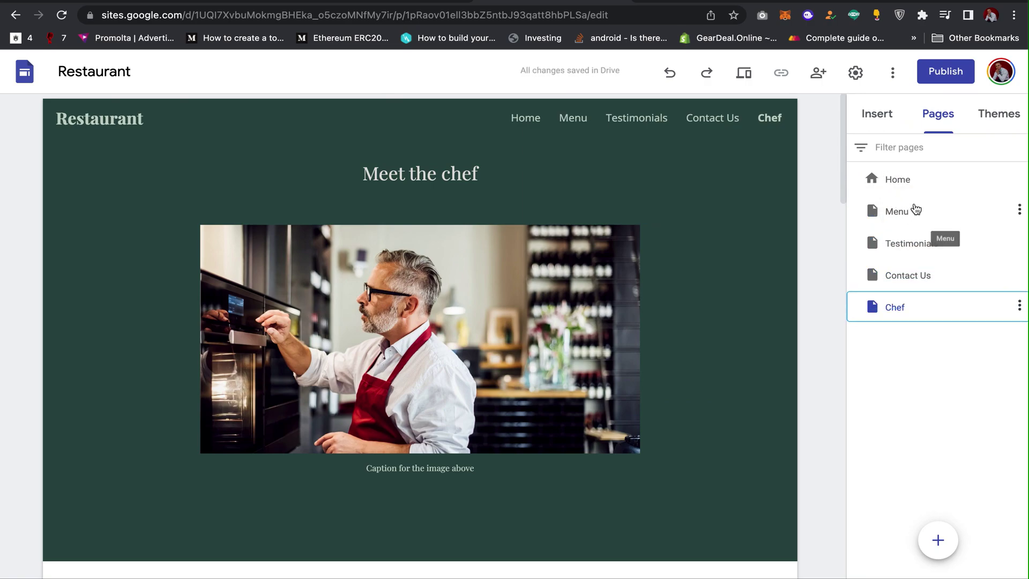
# Step: Preview the site at phone width, visit Home via the menu, check tablet width, then exit
pyautogui.click(745, 79)
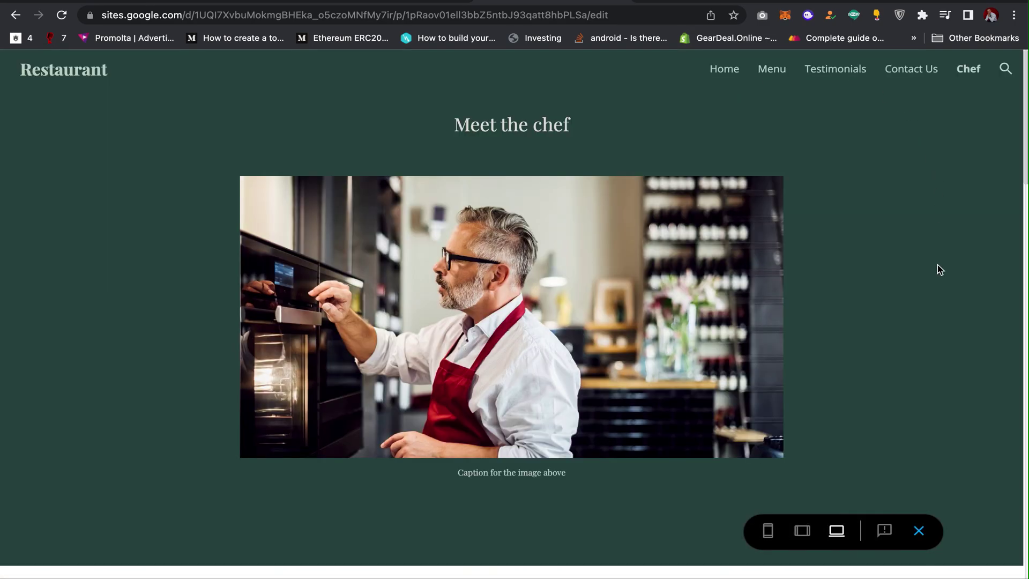
pyautogui.click(767, 529)
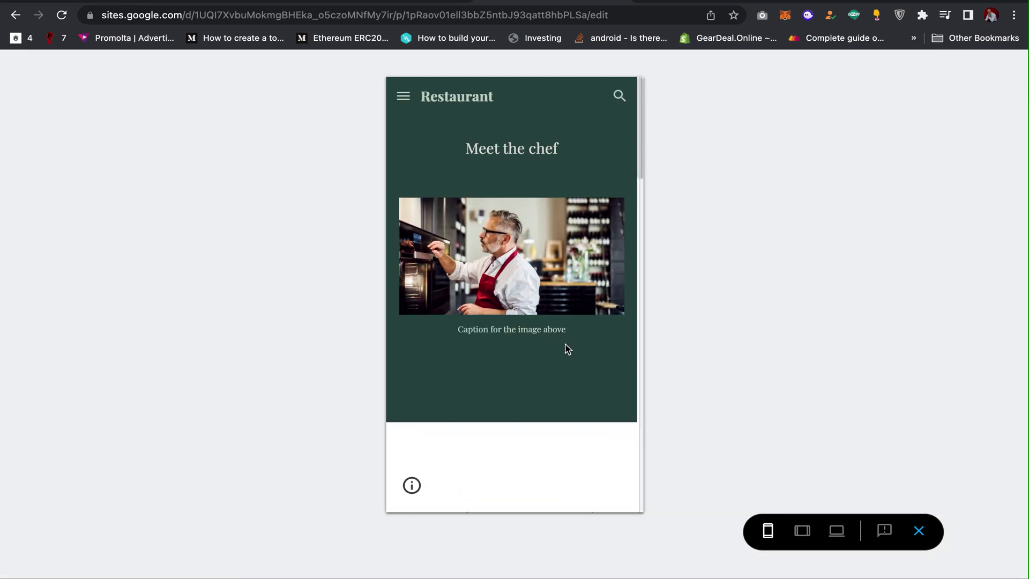
pyautogui.click(403, 96)
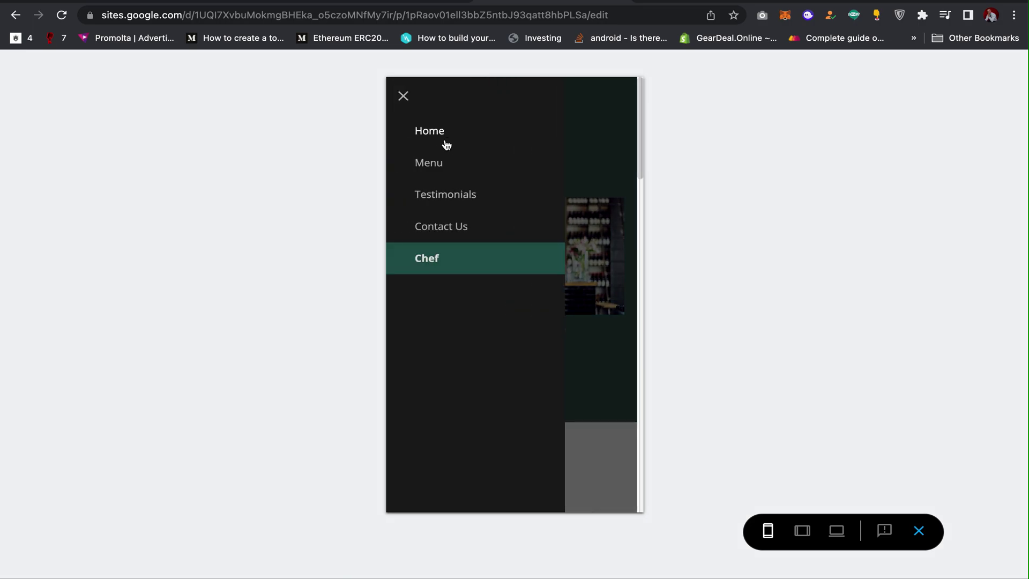
pyautogui.click(435, 137)
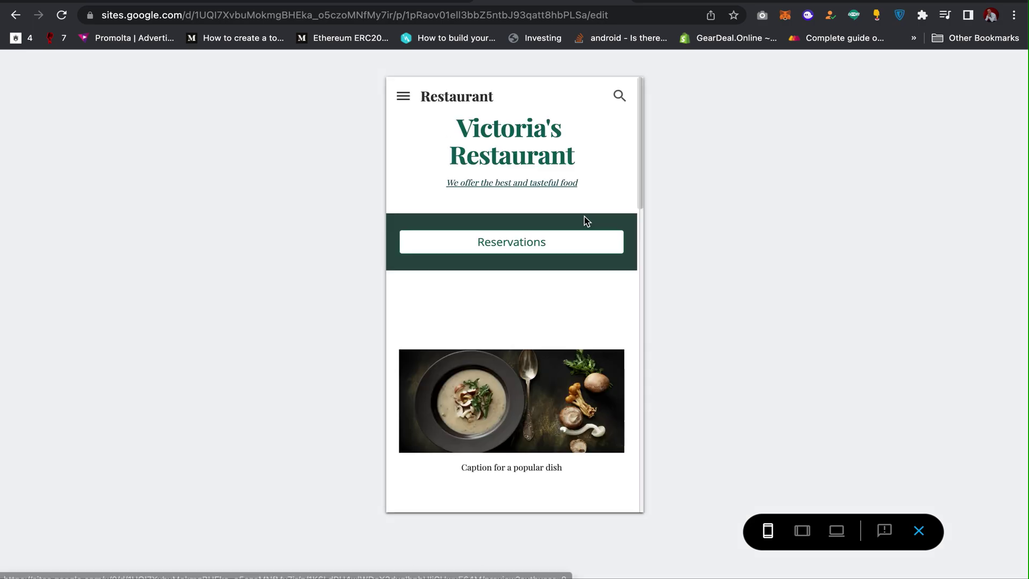
pyautogui.scroll(-5, 577, 269)
pyautogui.scroll(-5, 579, 267)
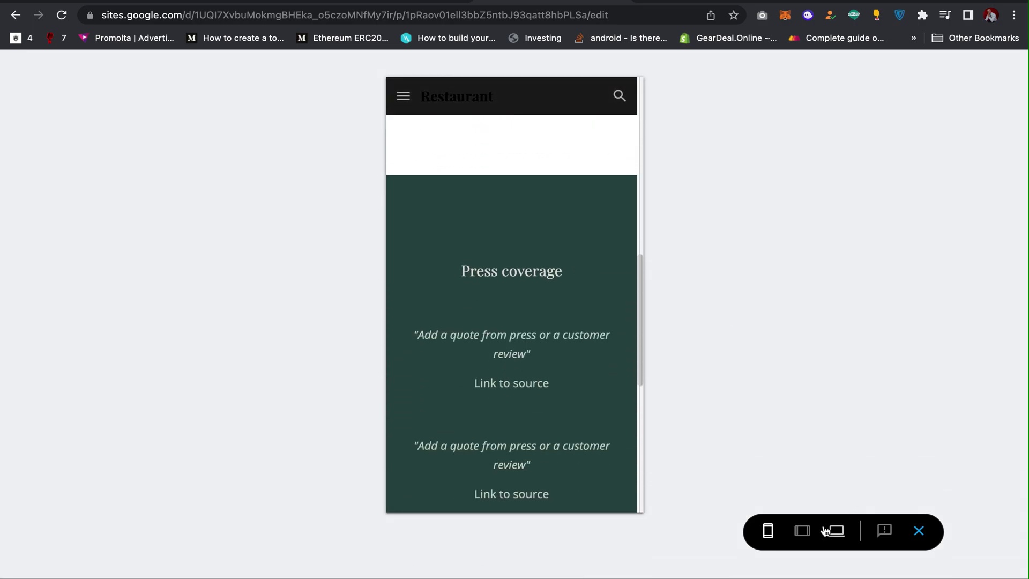
pyautogui.click(802, 532)
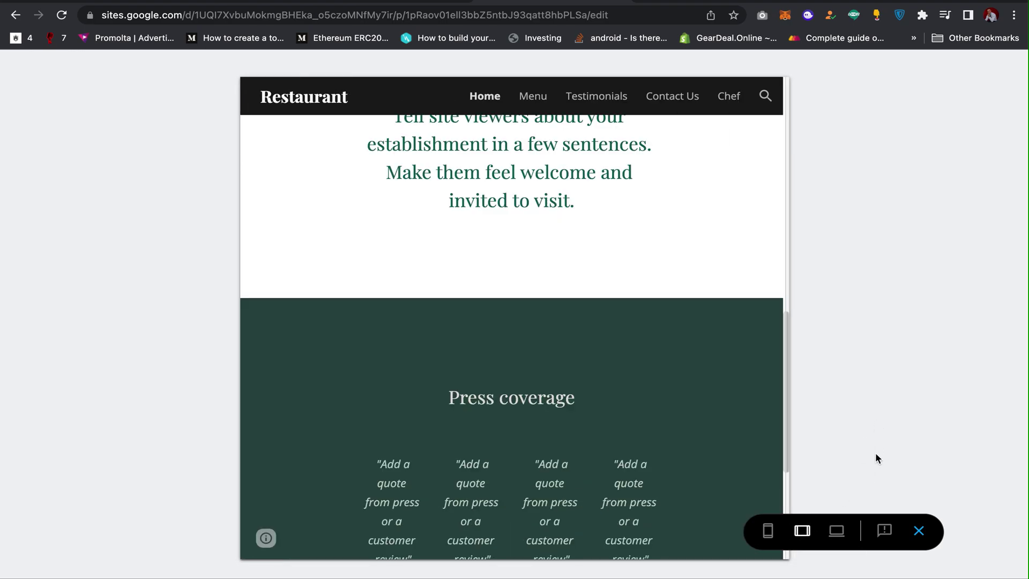
pyautogui.click(918, 532)
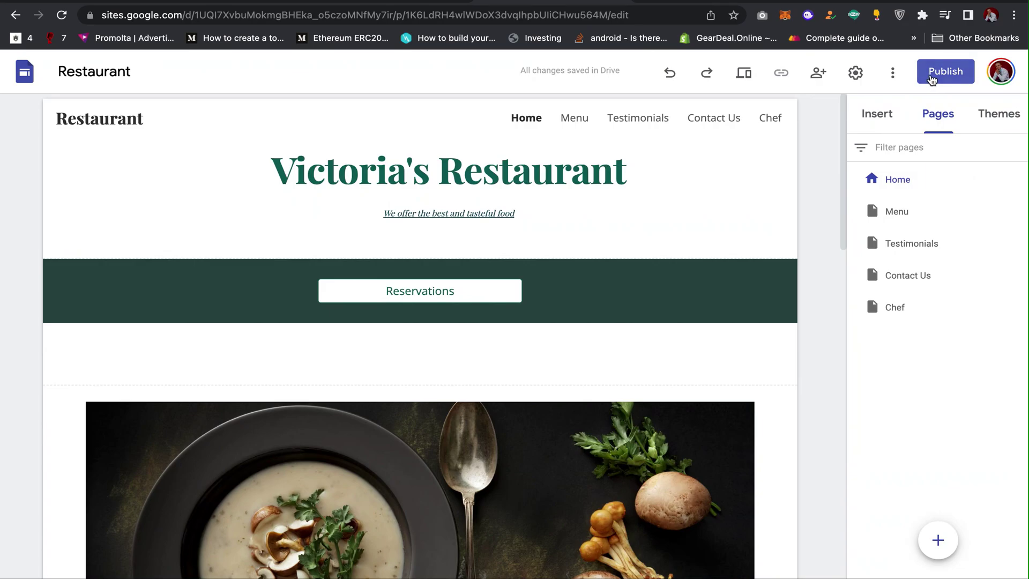
# Step: Publish the site at sites.google.com/view/victoriasrestaurant and open the live published version
pyautogui.click(944, 74)
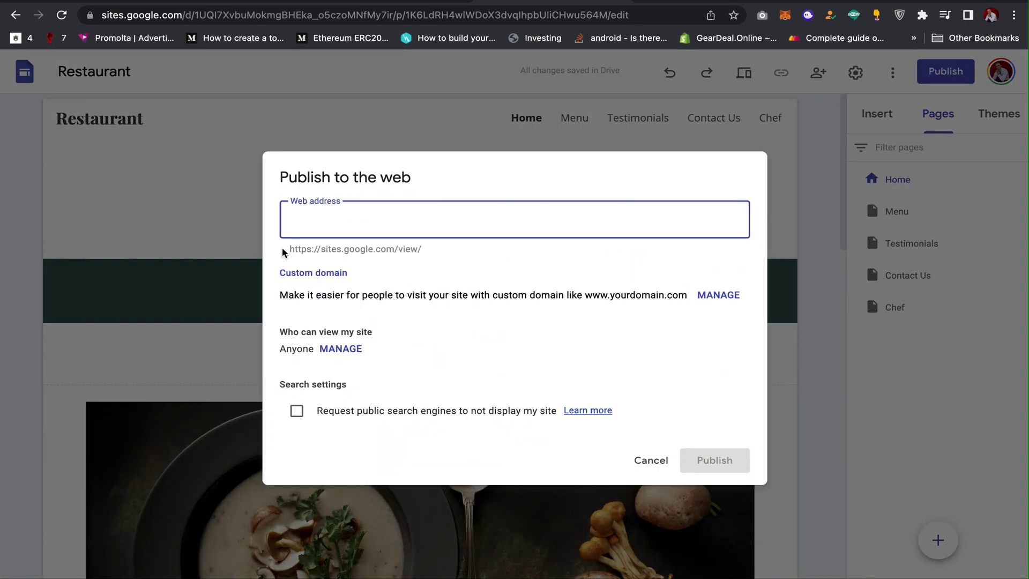
pyautogui.moveTo(291, 247); pyautogui.dragTo(424, 253)
pyautogui.click(360, 212)
pyautogui.write('victori')
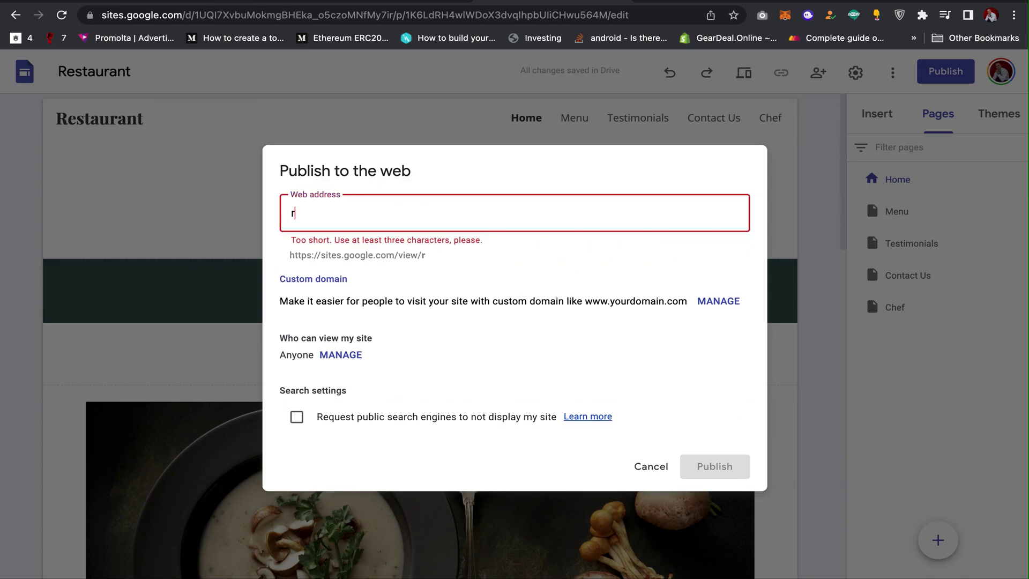
pyautogui.write('asrestaurant')
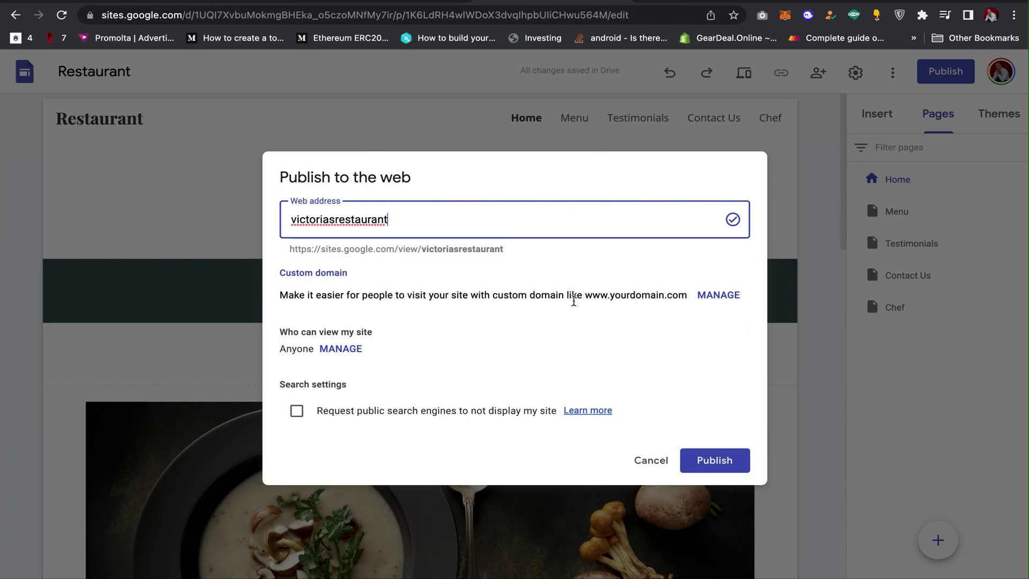
pyautogui.click(713, 463)
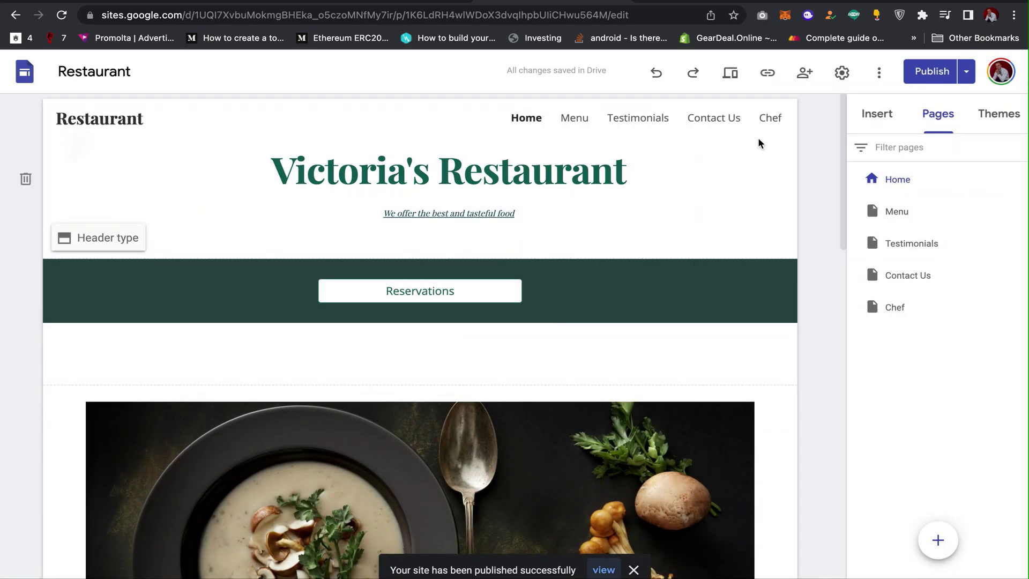
pyautogui.click(966, 71)
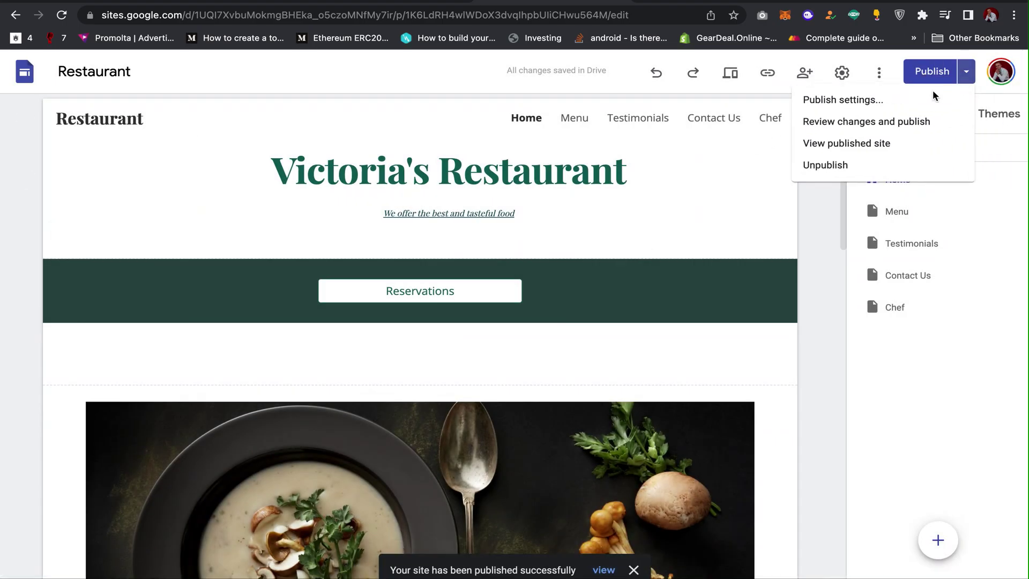
pyautogui.click(856, 147)
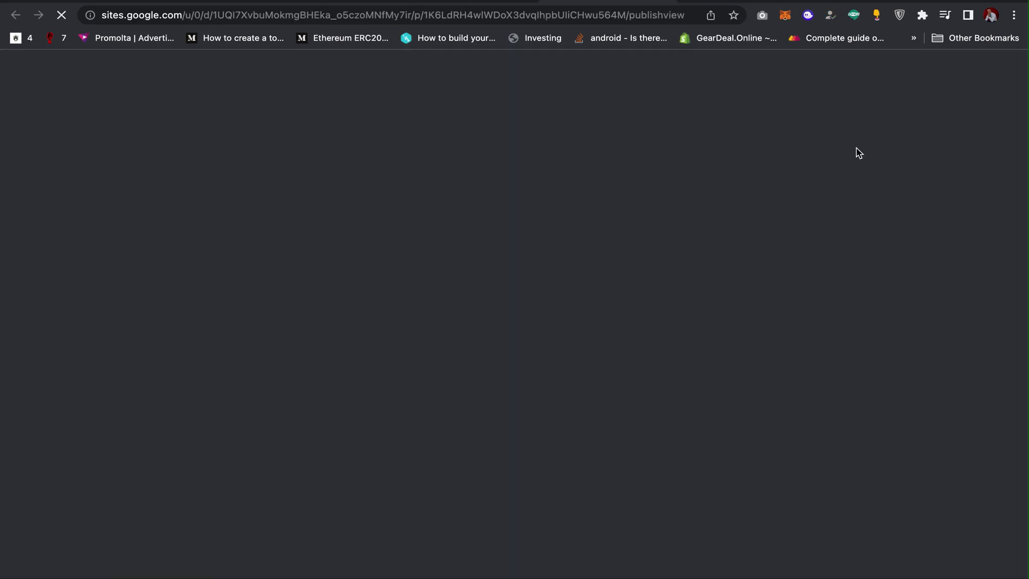
# Step: Browse the live site's Home, Menu, Testimonials and Contact Us pages, scrolling through their content
pyautogui.scroll(-10, 743, 190)
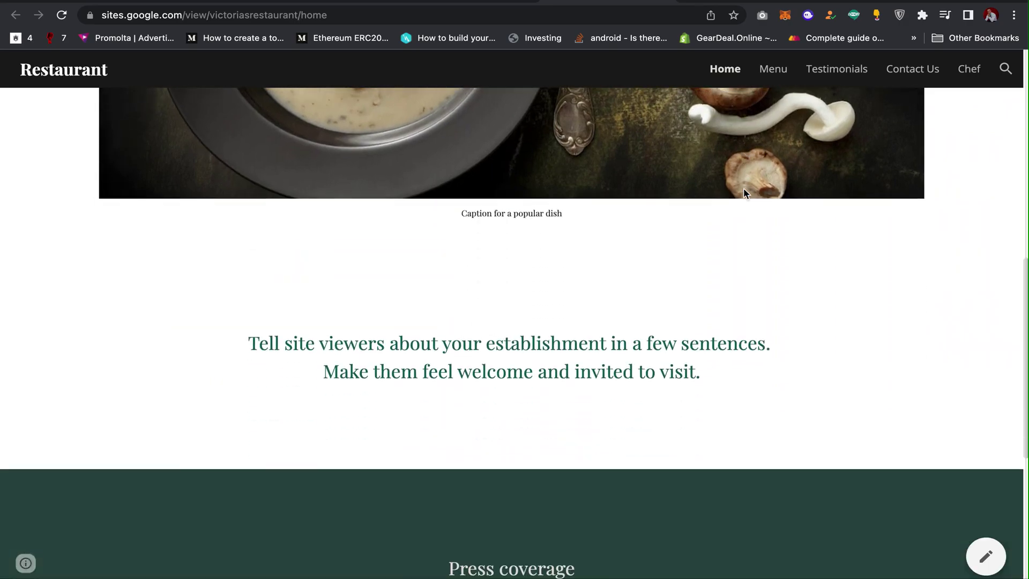
pyautogui.scroll(15, 743, 193)
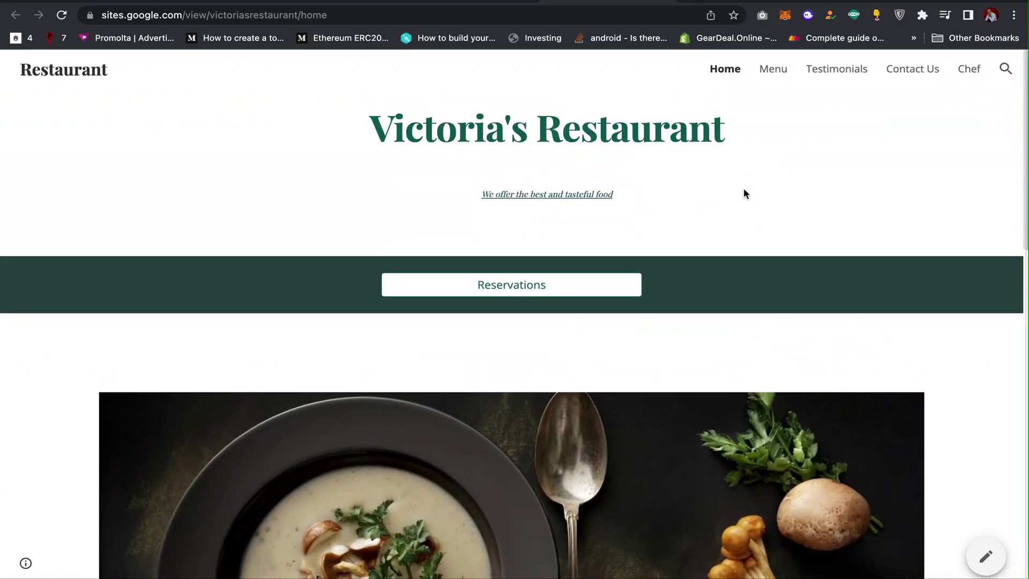
pyautogui.click(777, 71)
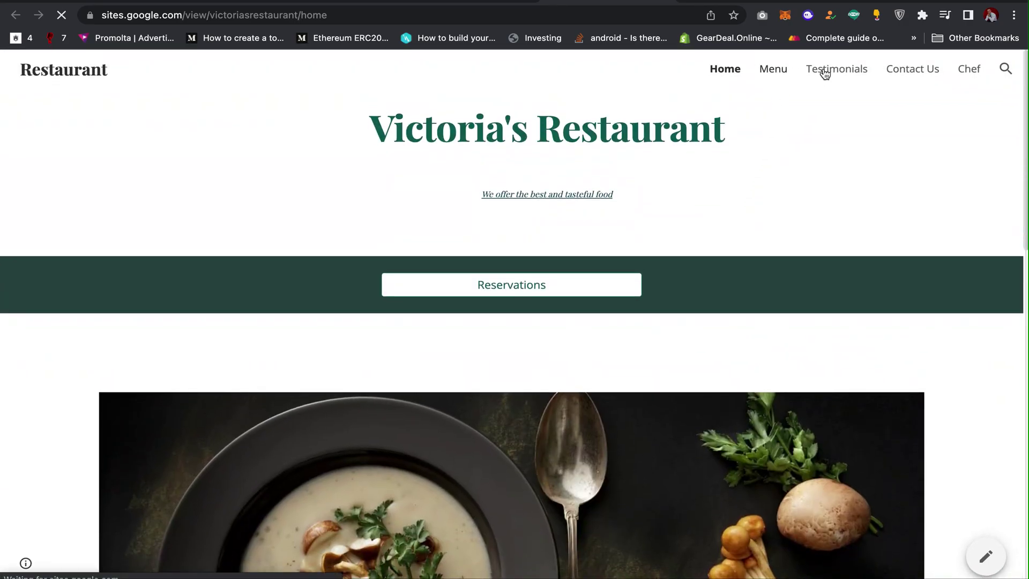
pyautogui.scroll(-12, 730, 210)
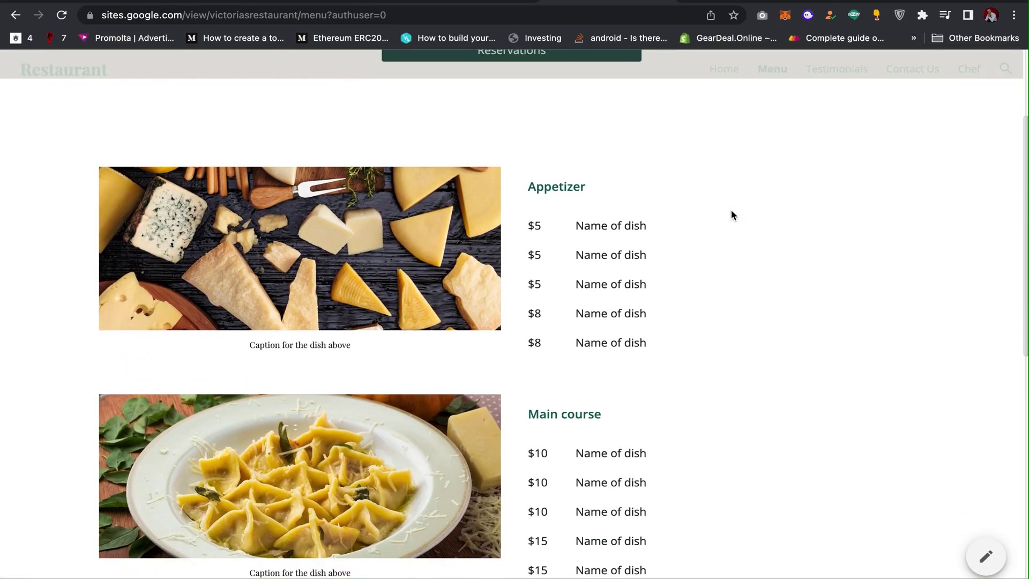
pyautogui.scroll(12, 731, 215)
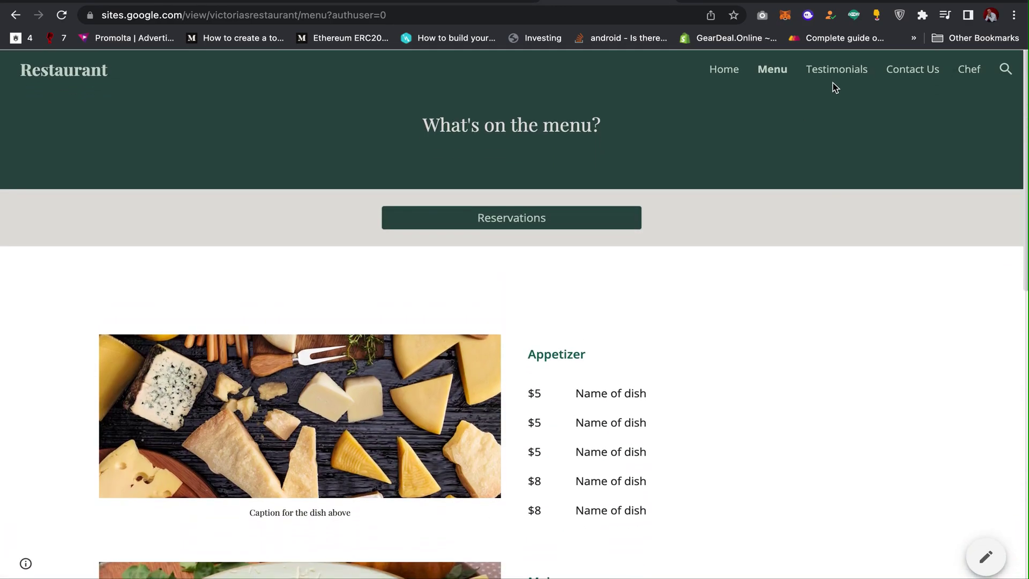
pyautogui.click(841, 73)
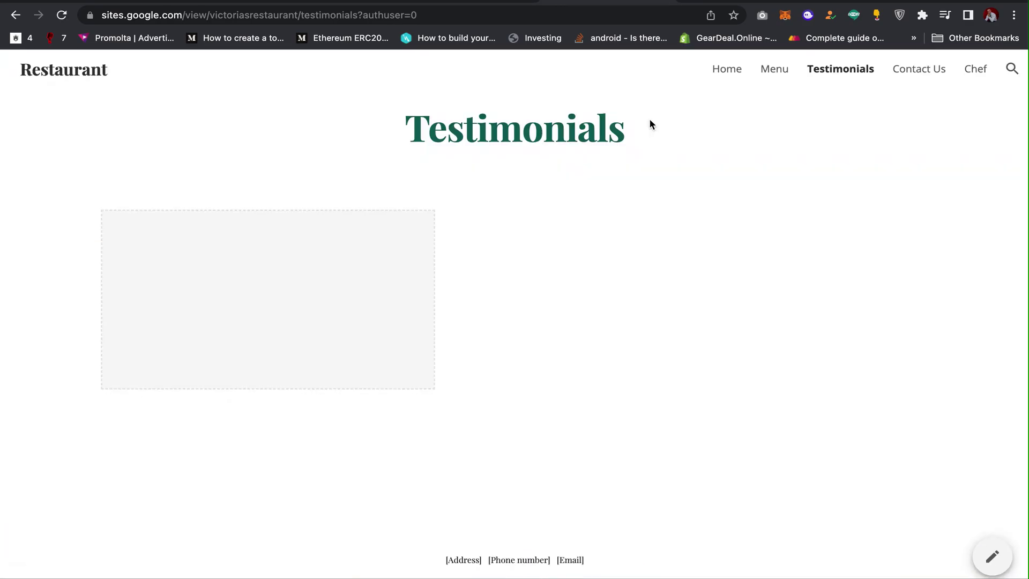
pyautogui.click(918, 71)
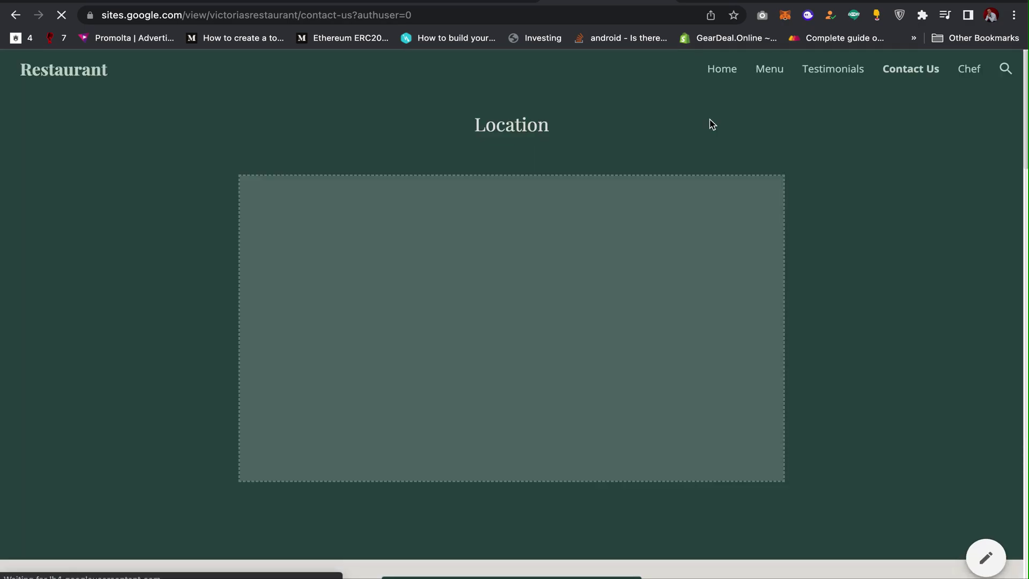
pyautogui.scroll(-2, 788, 319)
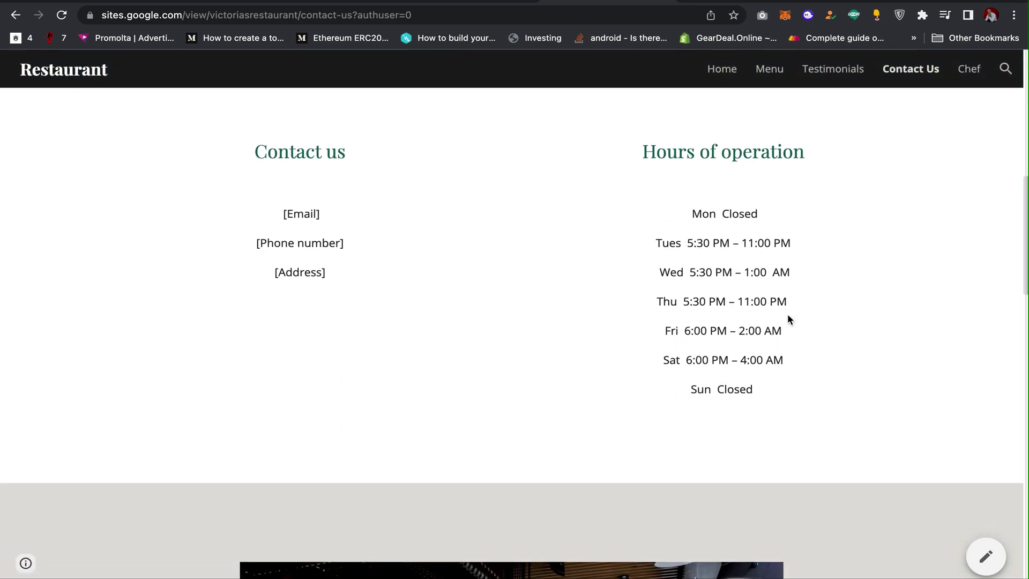
pyautogui.scroll(-7, 788, 319)
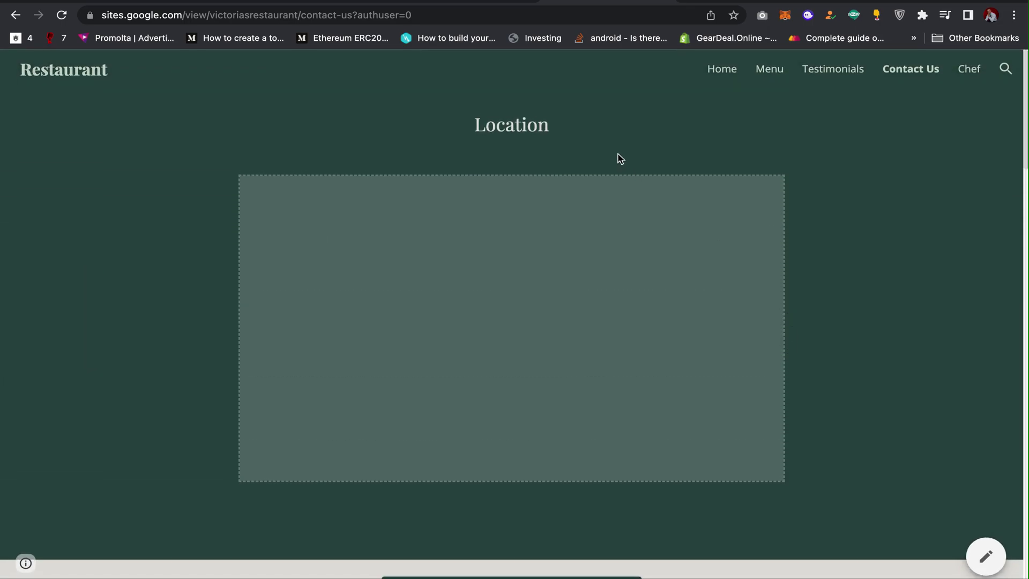
# Step: Return to the Google Sites editor tab showing the Home page
pyautogui.click(474, 2)
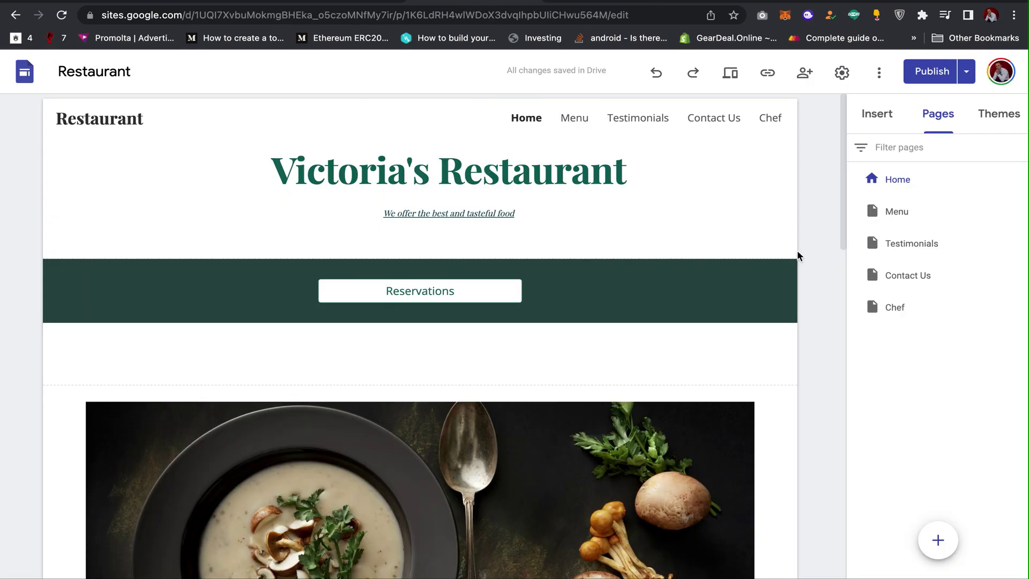